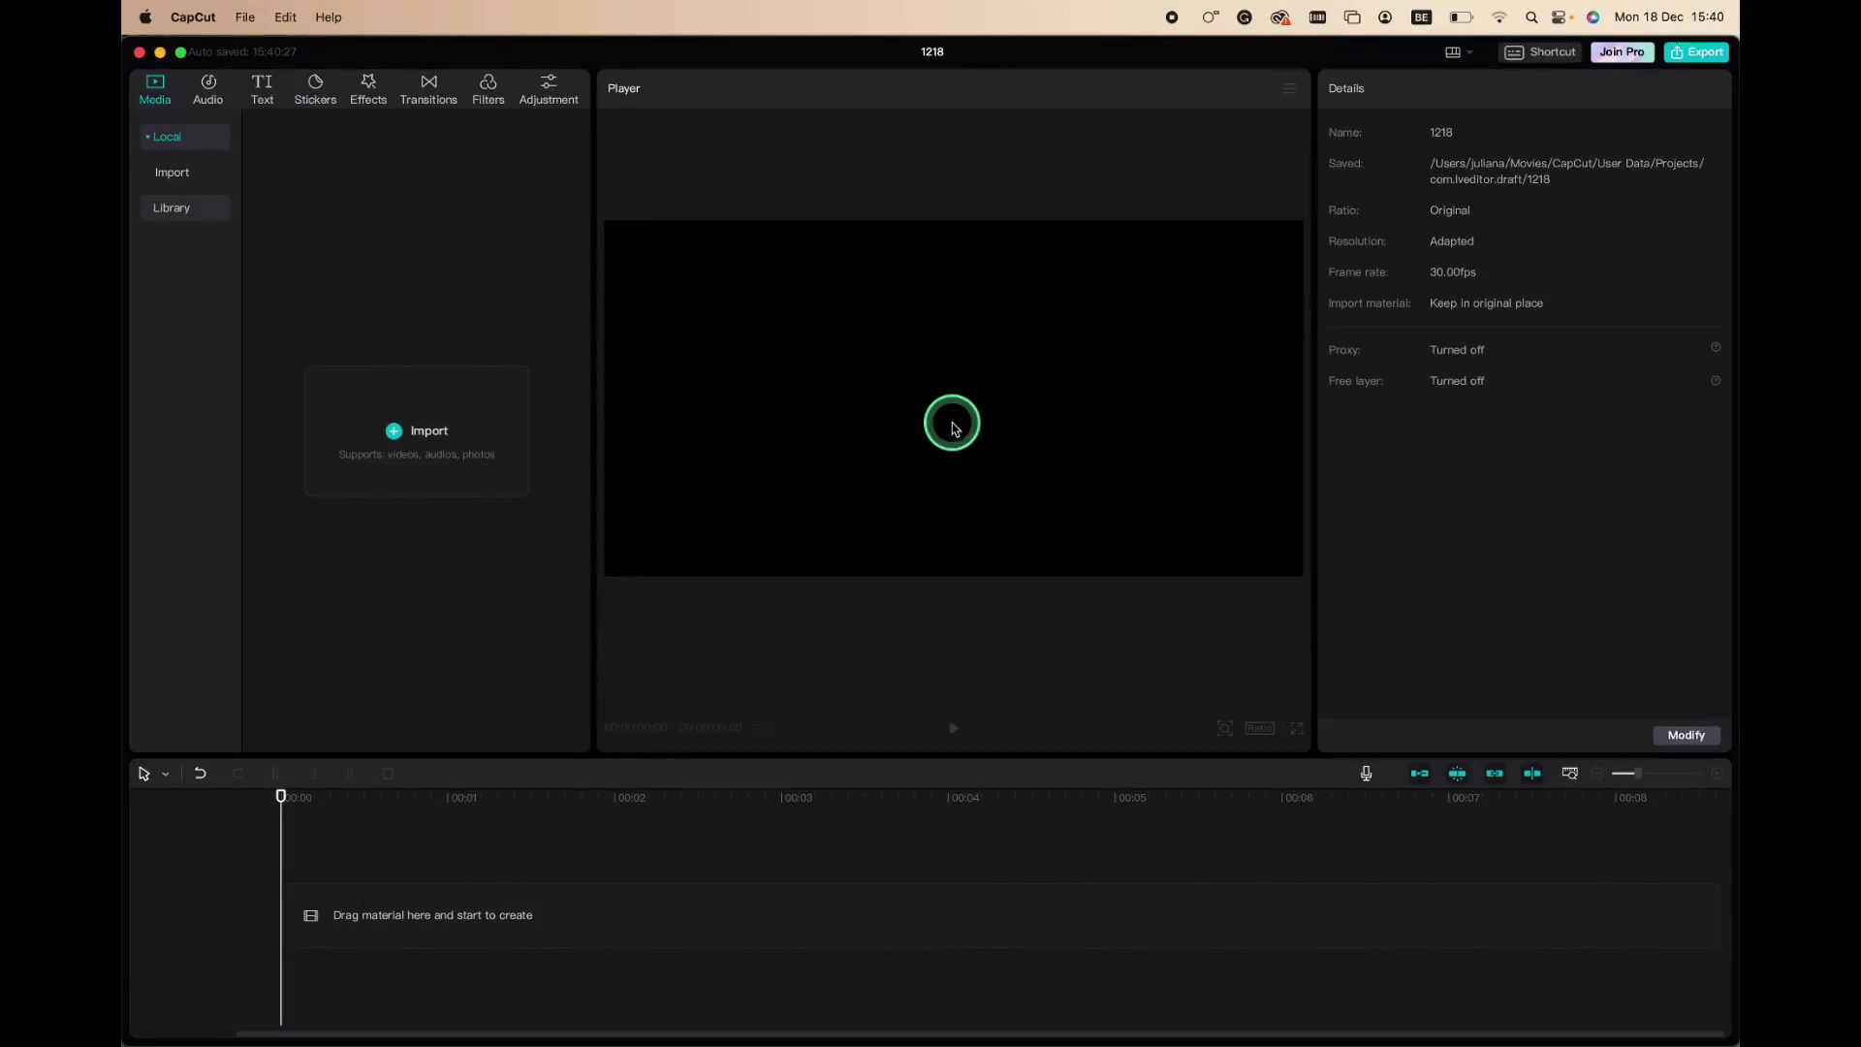
- Import Ferrari clip.MP4 from the Desktop and drag it onto the timeline
{"action": "left_click", "coordinate": [424, 430]}
{"action": "scroll", "coordinate": [831, 635], "scroll_direction": "down", "scroll_amount": 5}
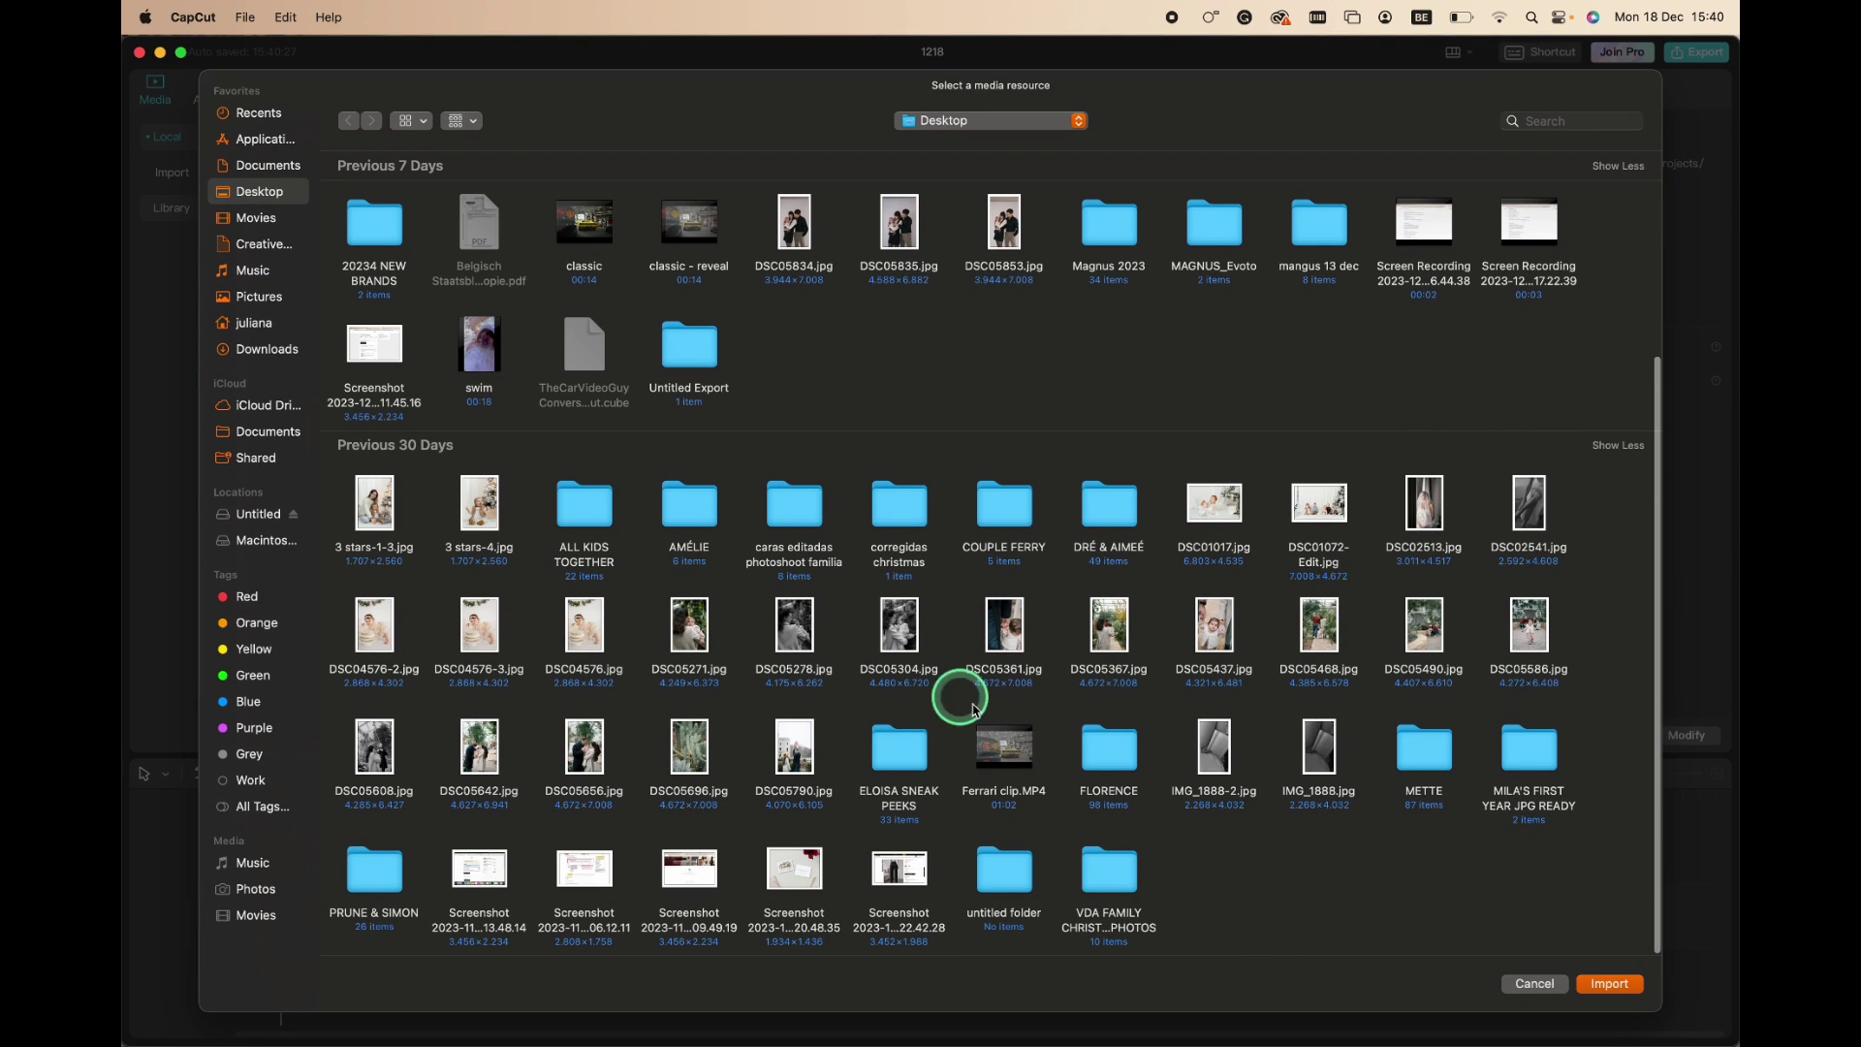
{"action": "left_click", "coordinate": [1030, 748]}
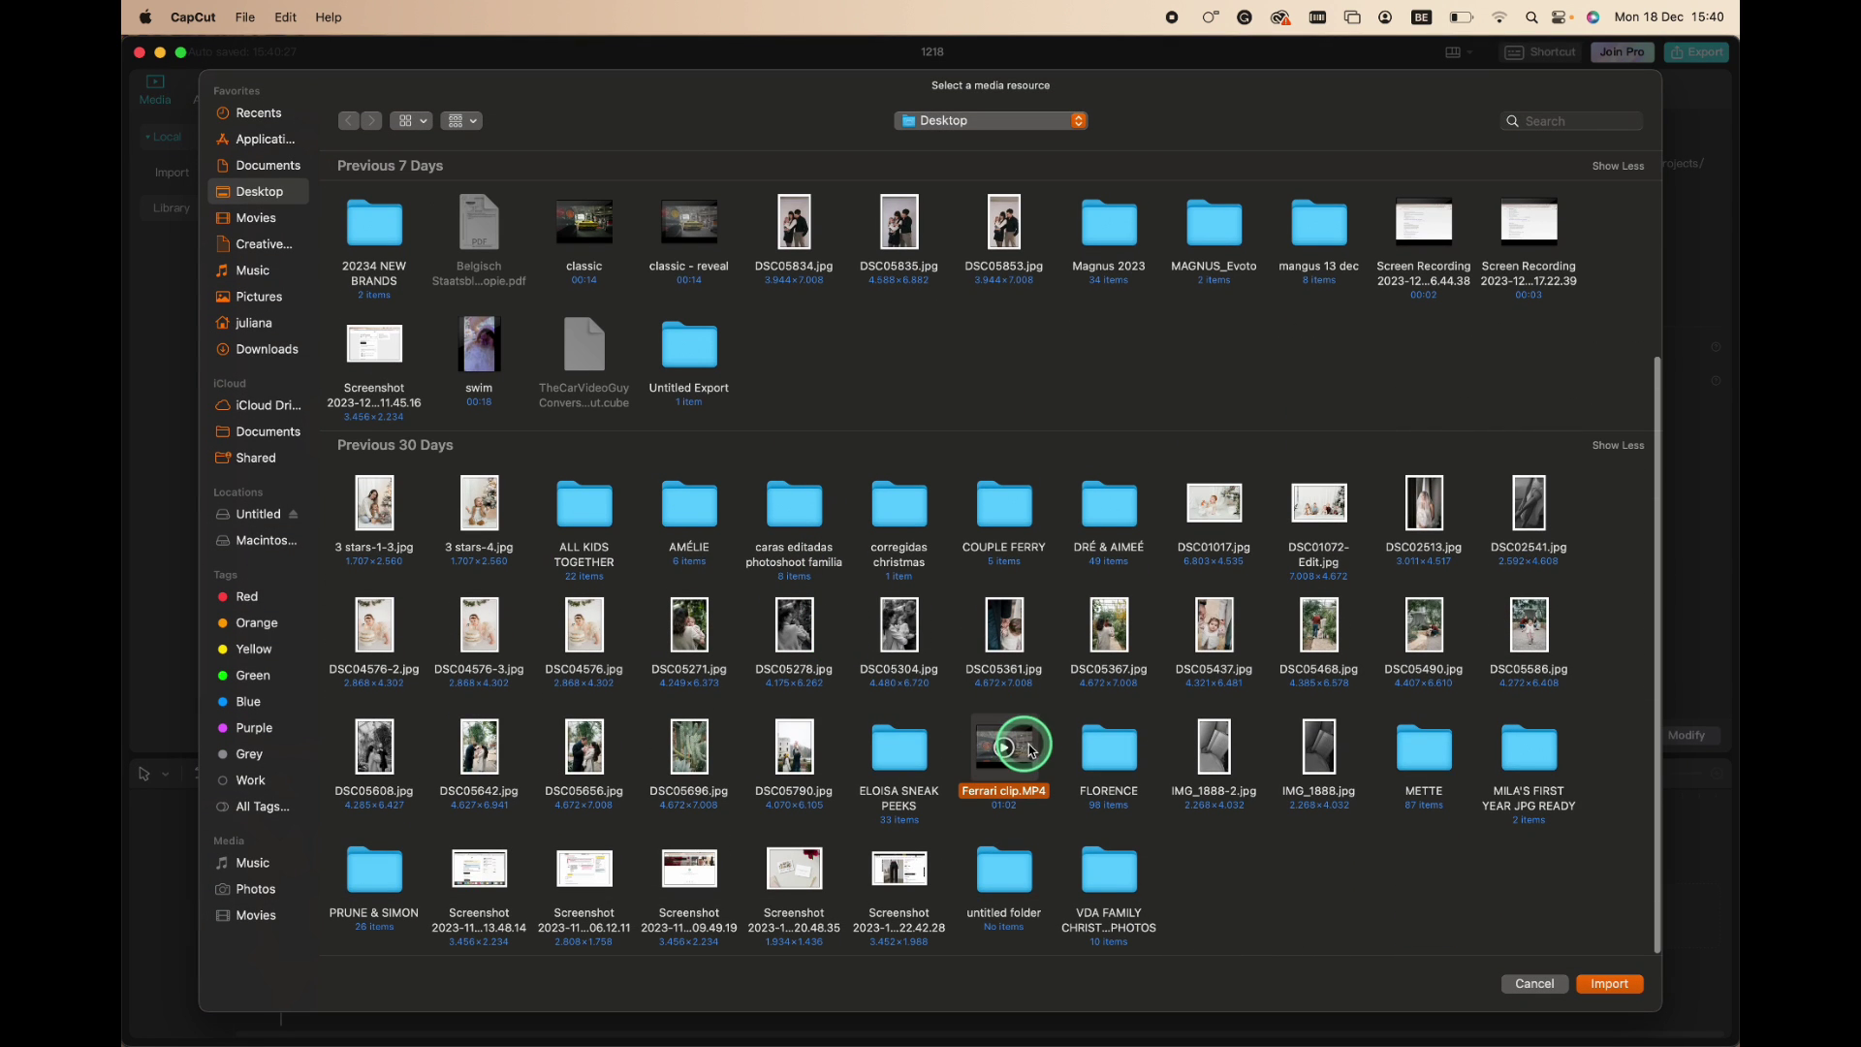
{"action": "left_click", "coordinate": [1610, 983]}
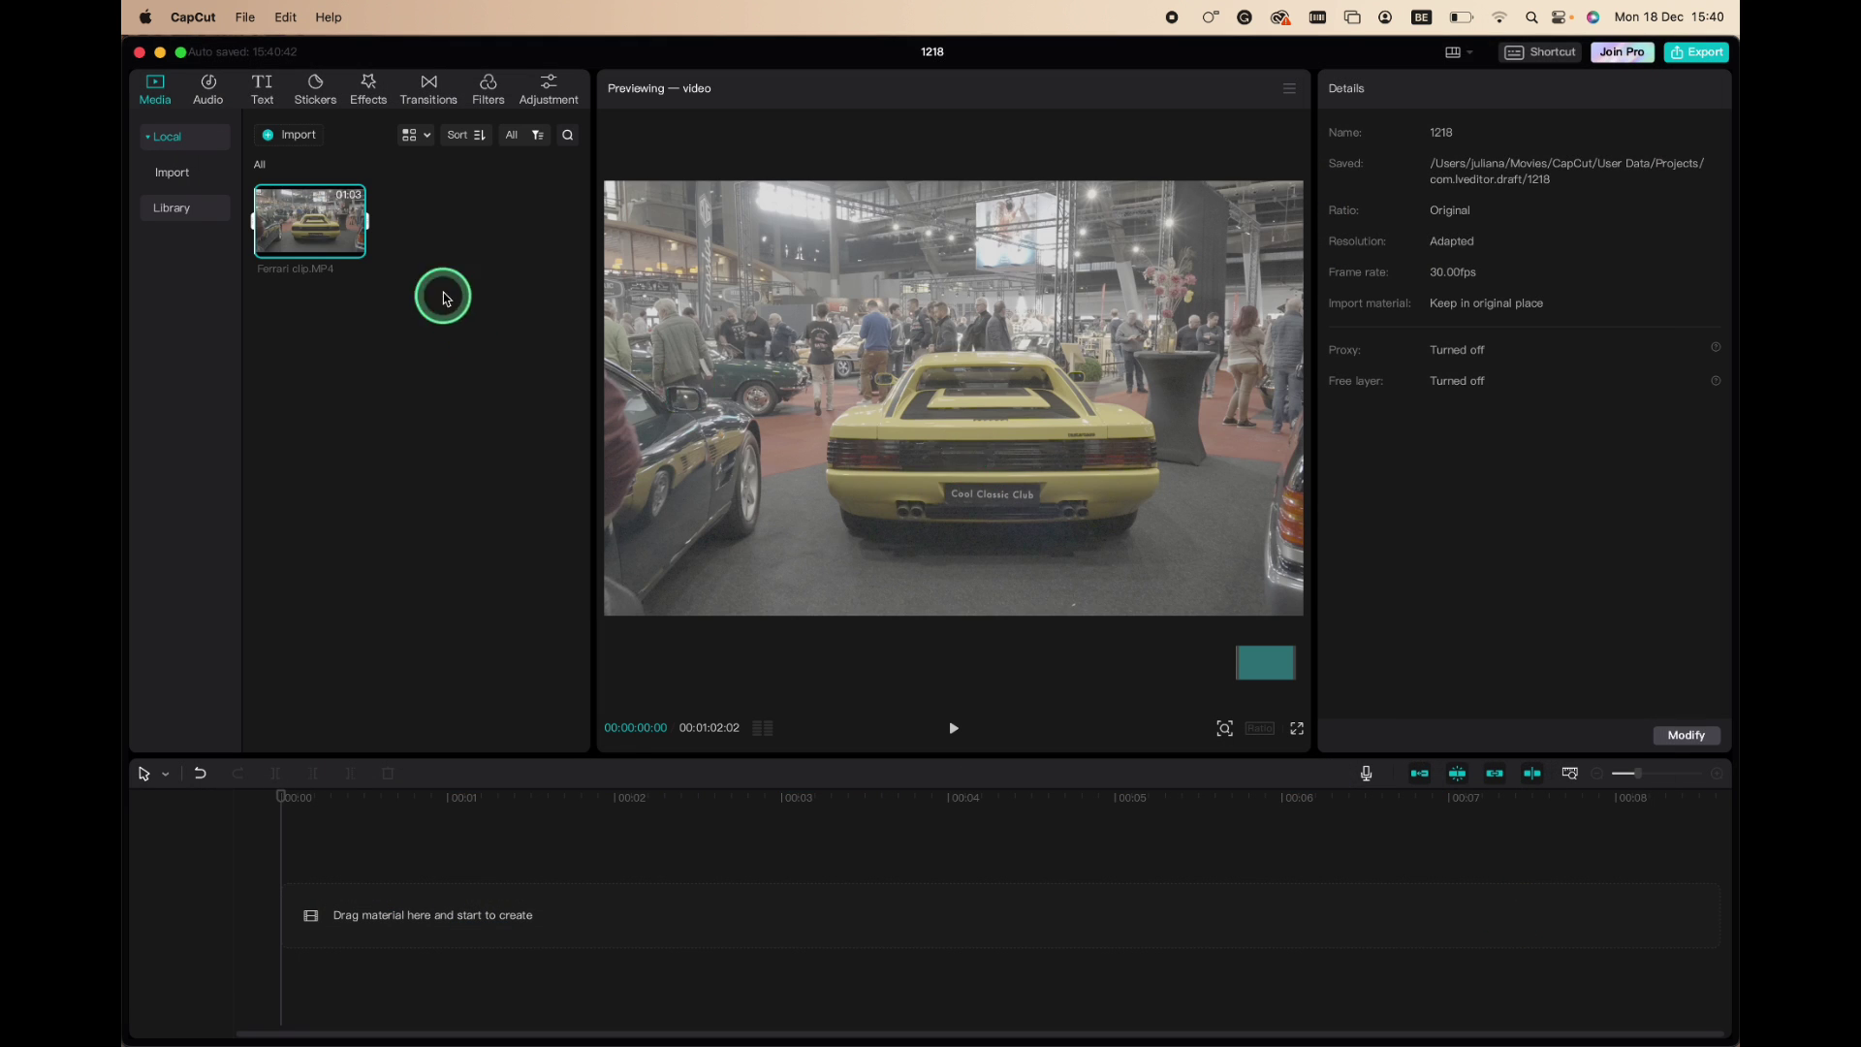
{"action": "left_click_drag", "start_coordinate": [353, 242], "coordinate": [283, 911]}
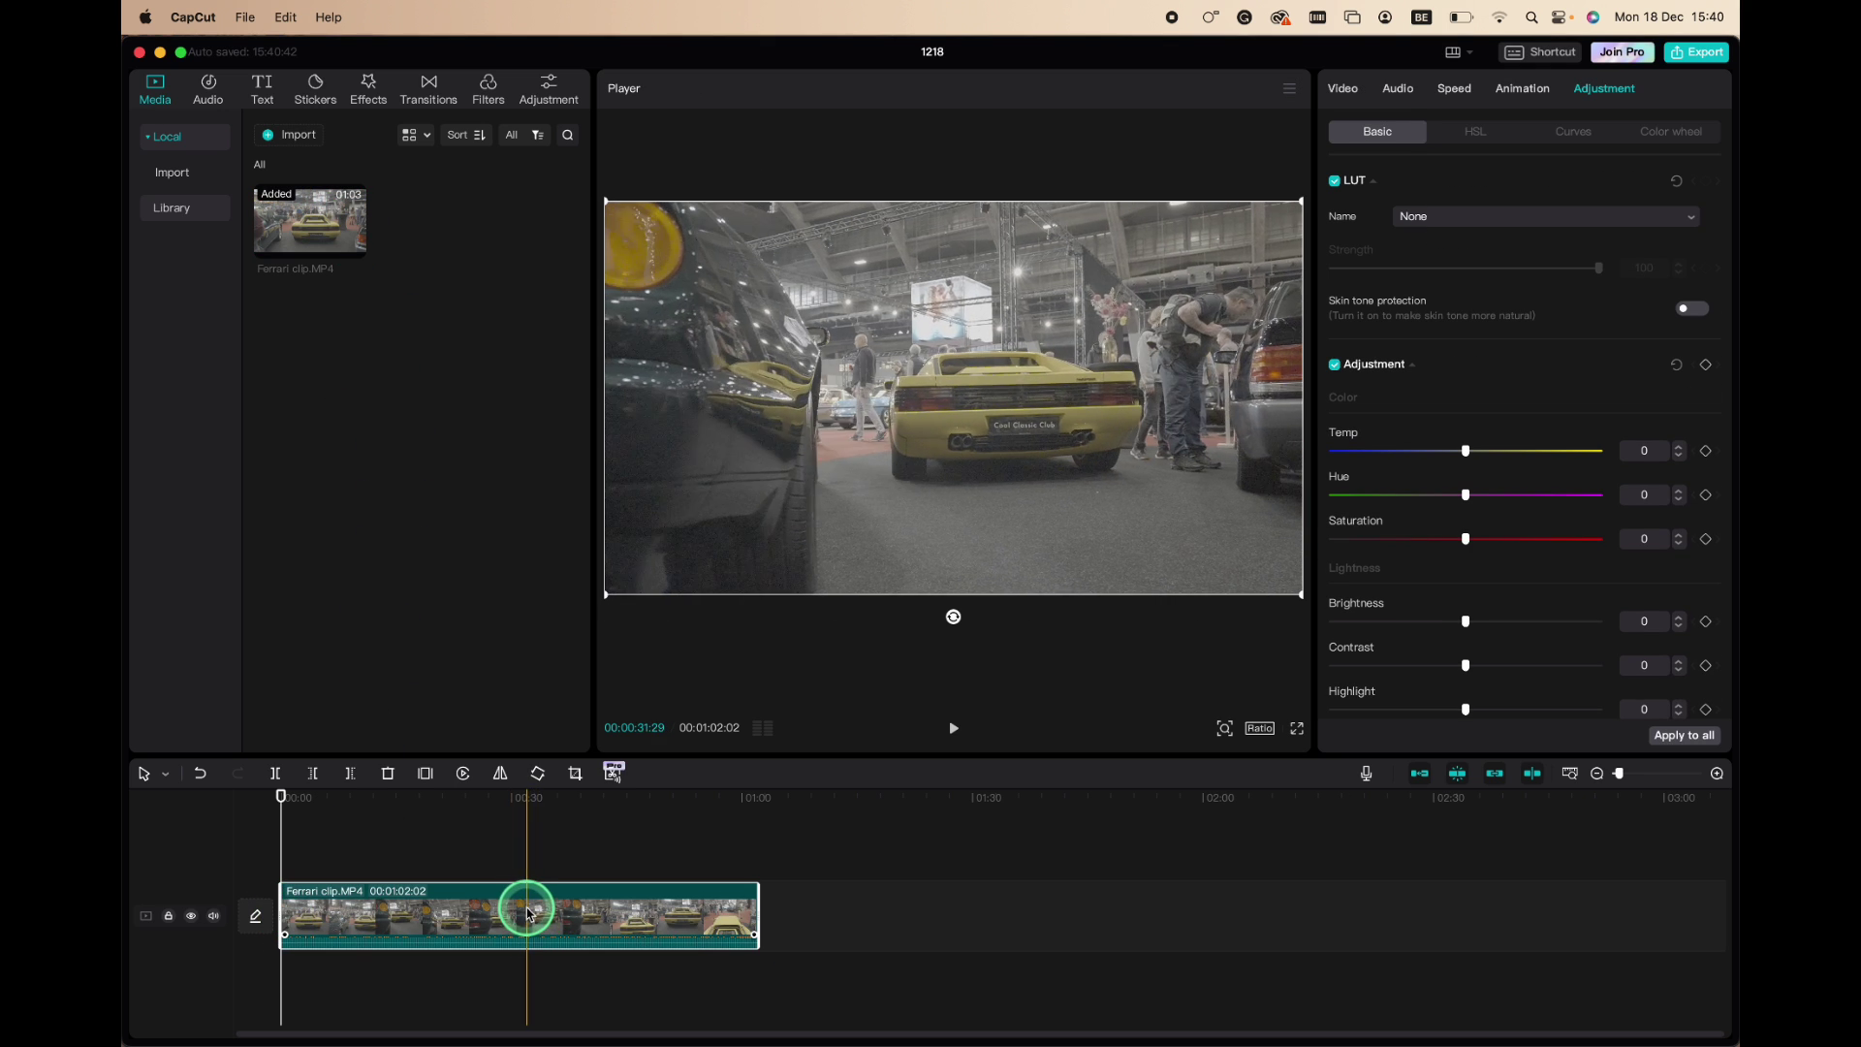
- Set the Ferrari clip's playback speed to 0.5x, stretching it to 124.2 seconds
{"action": "left_click", "coordinate": [1457, 94]}
{"action": "left_click", "coordinate": [1678, 201]}
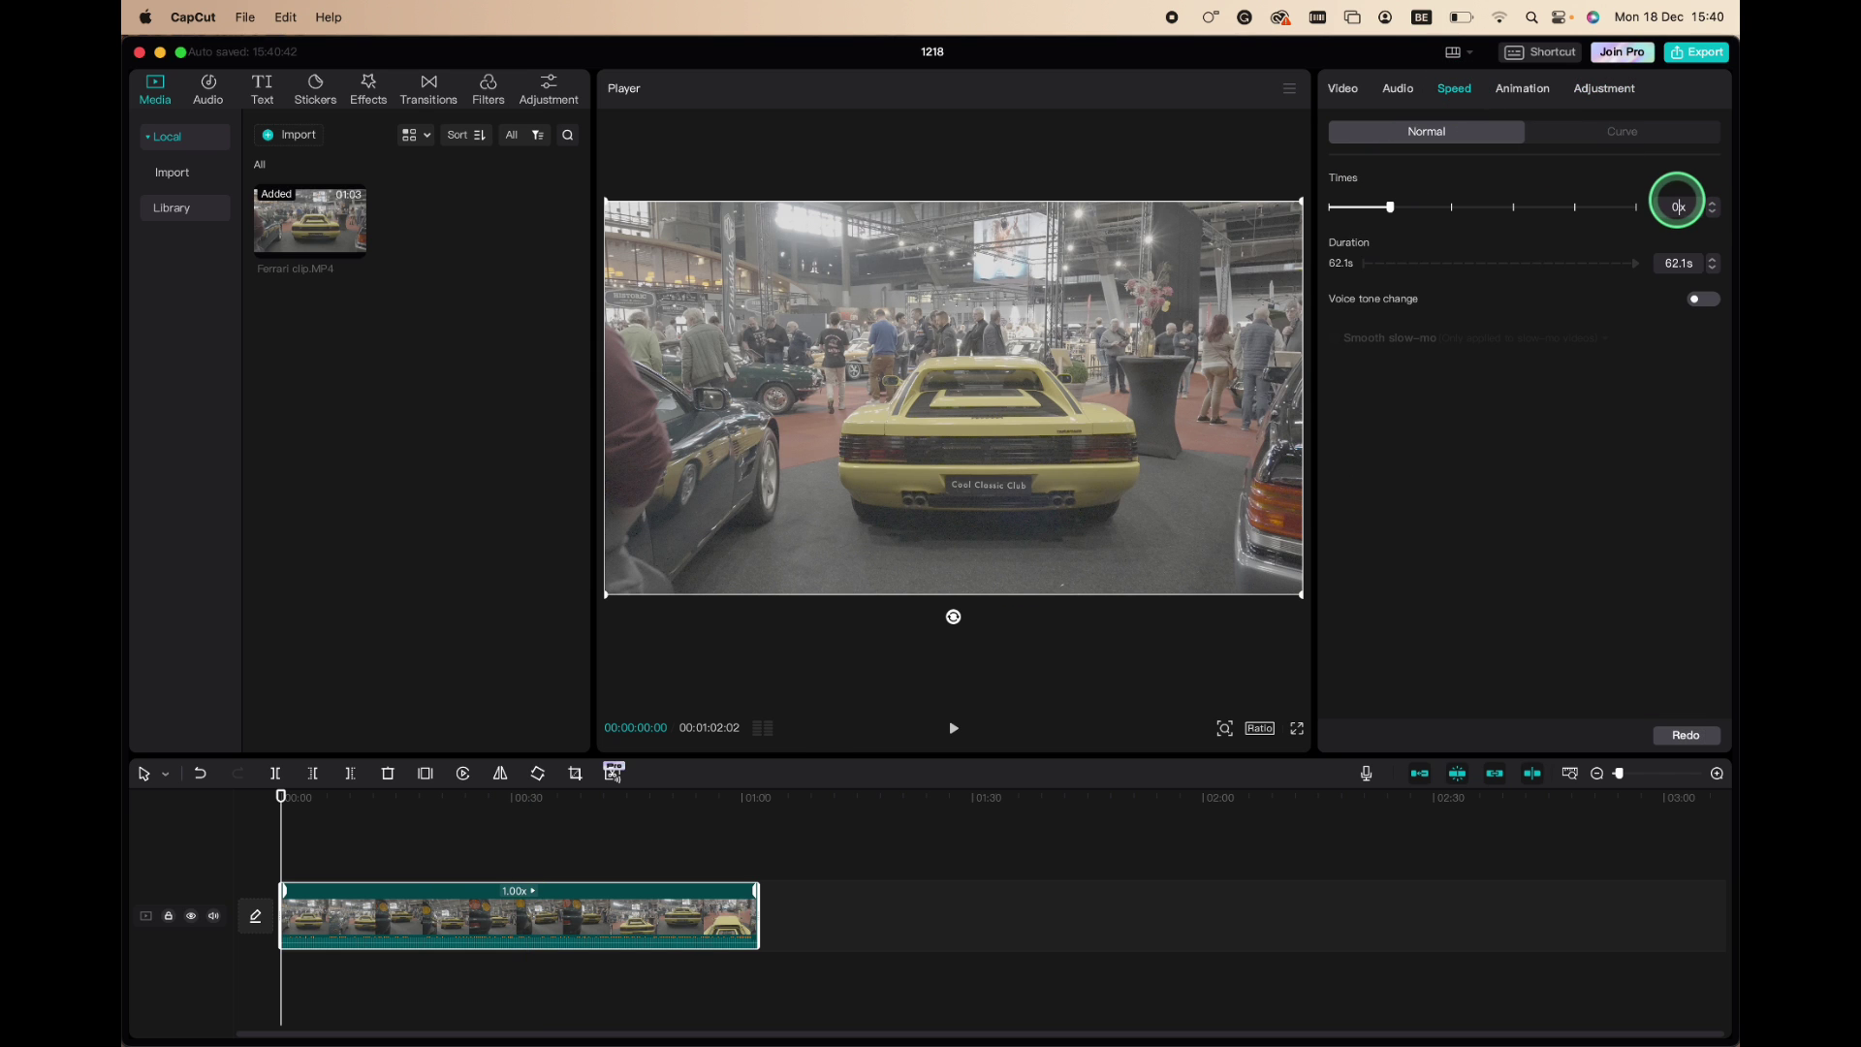
{"action": "type", "text": "0.5"}
{"action": "key", "text": "Return"}
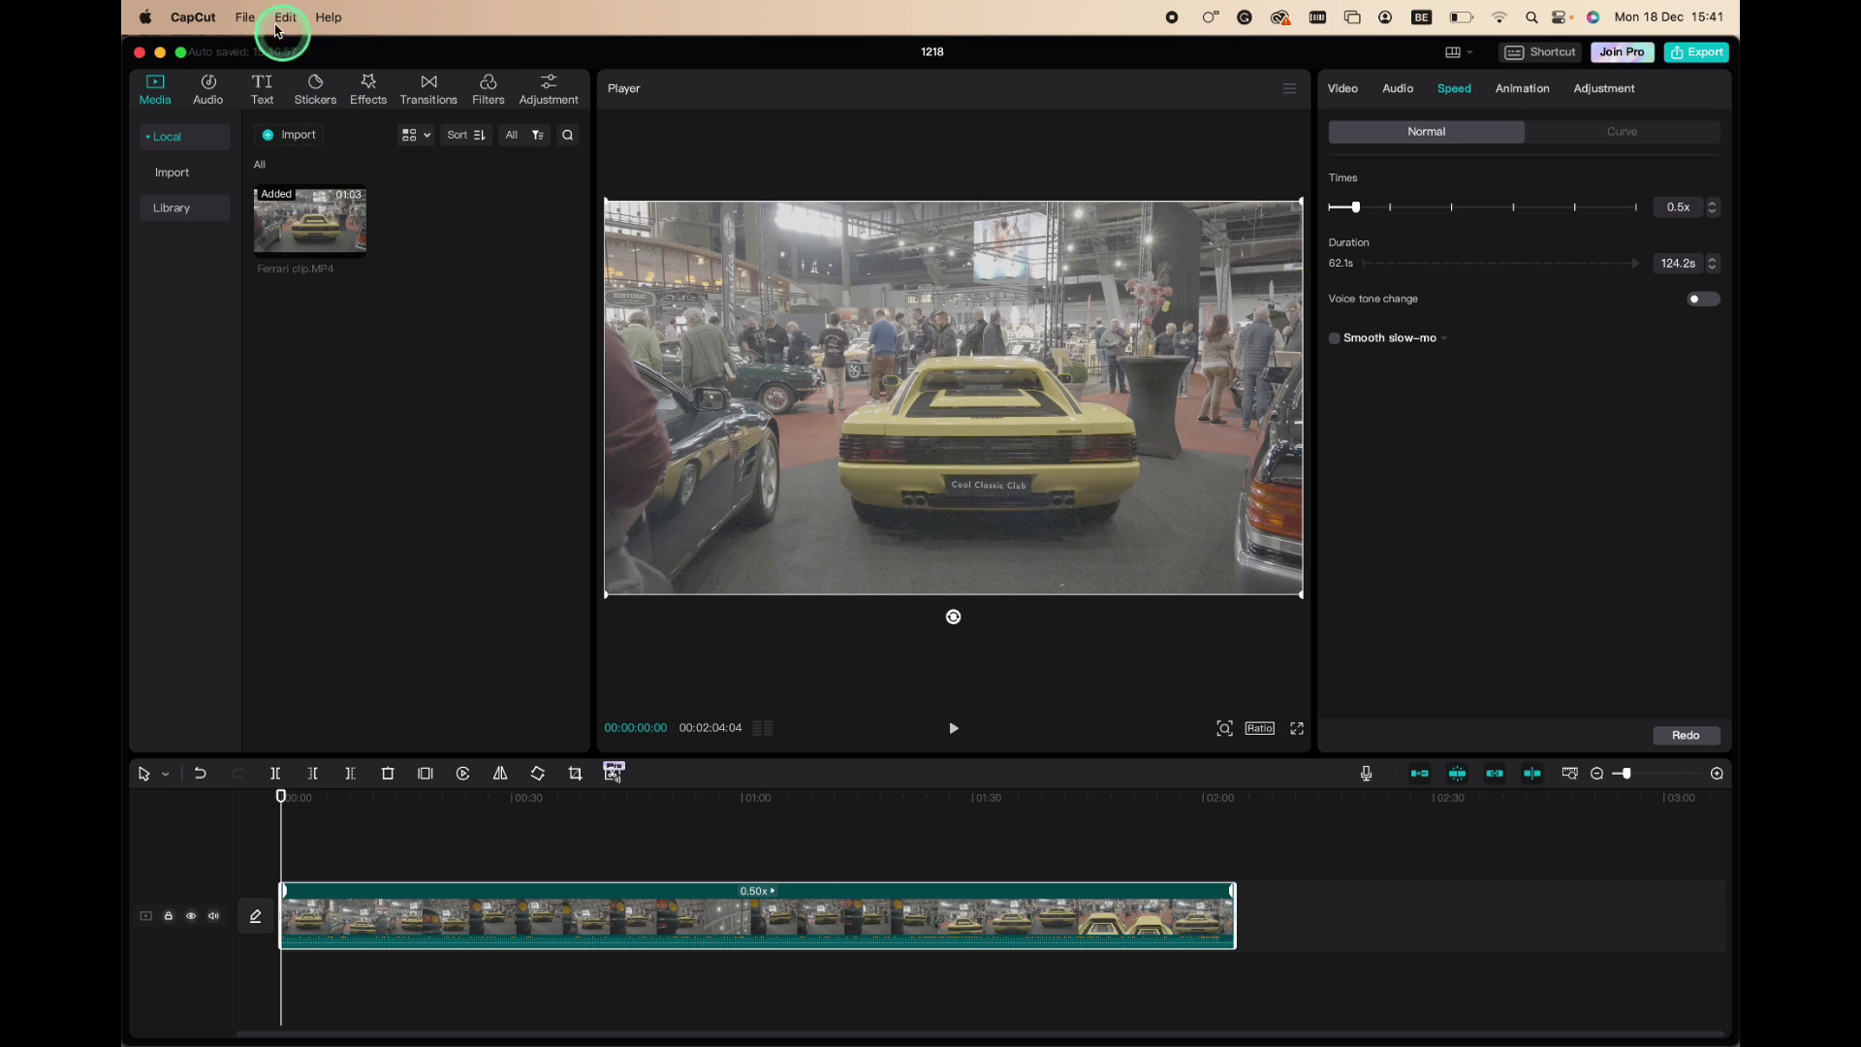
- Open CapCut Settings on the Edit preferences, showing the 30.00 fps frame rate
{"action": "left_click", "coordinate": [208, 17]}
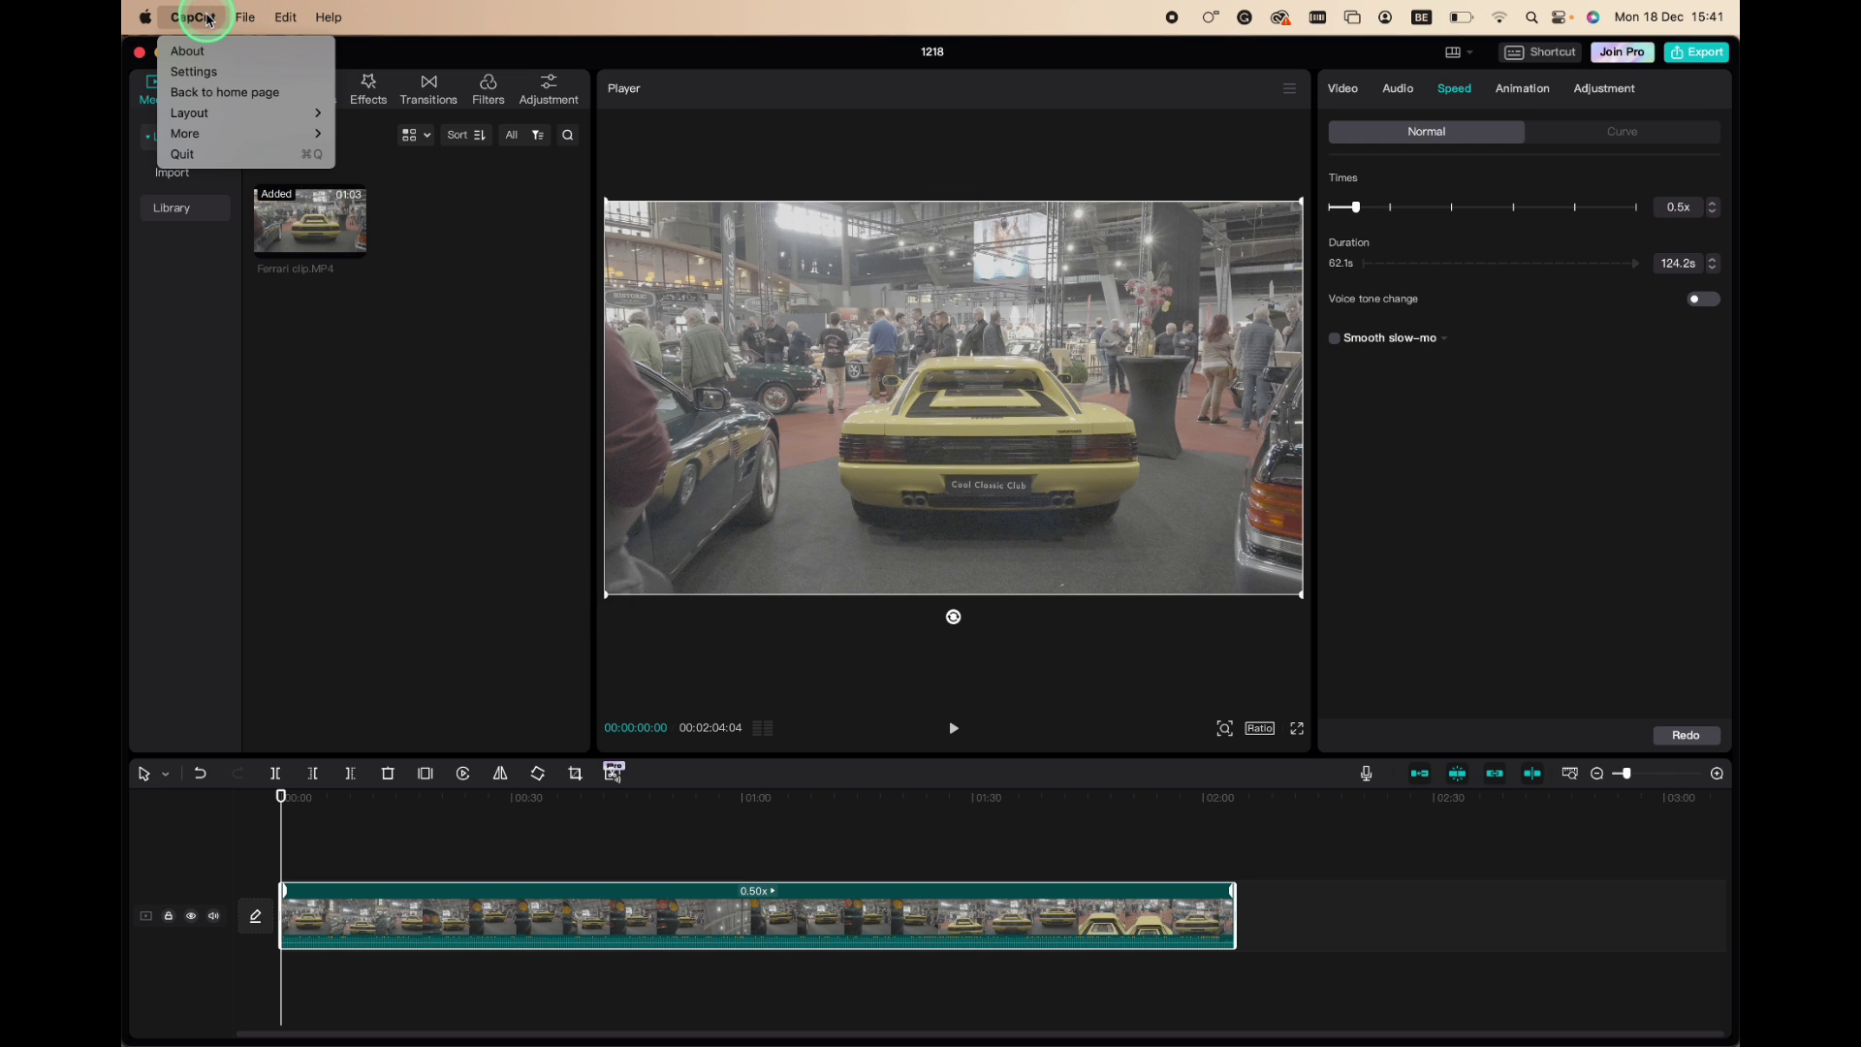
{"action": "left_click", "coordinate": [196, 72]}
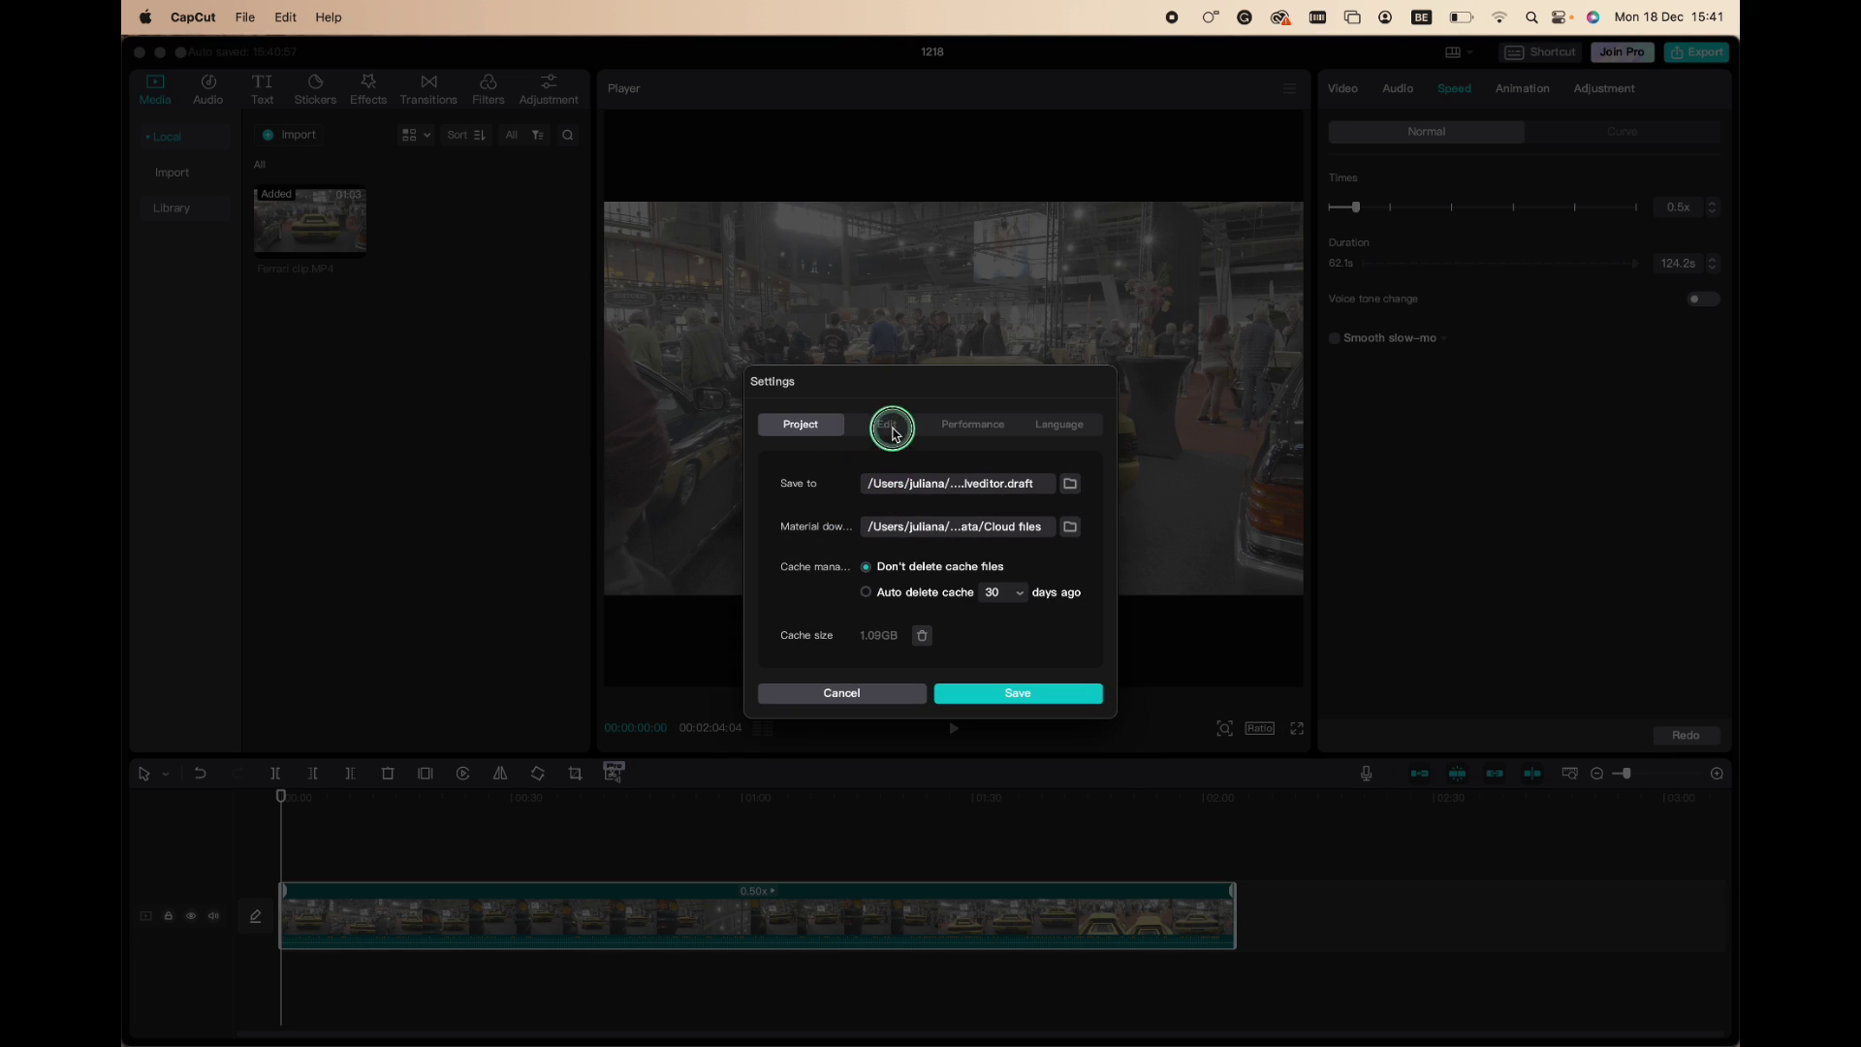
{"action": "left_click", "coordinate": [886, 424]}
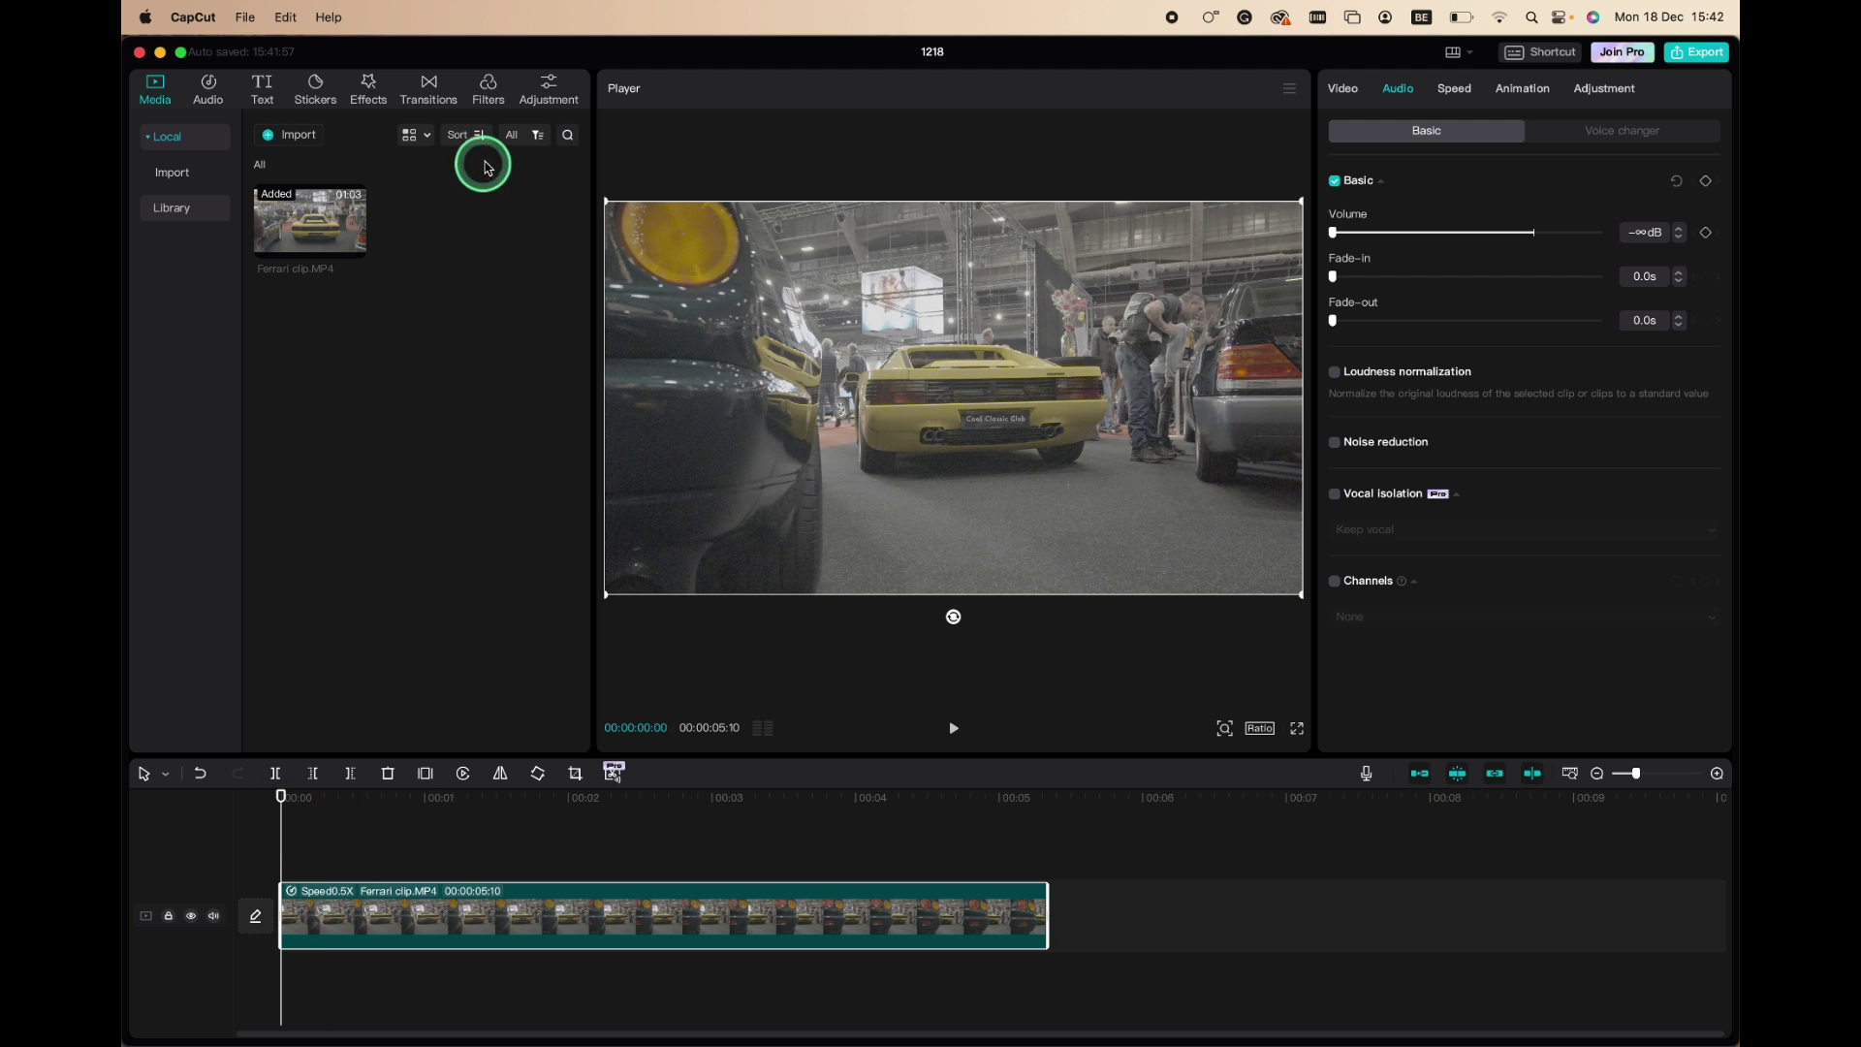
- Import the TheCarVideoGuy Conversion Green Lut.cube file into the LUT library
{"action": "left_click", "coordinate": [551, 98]}
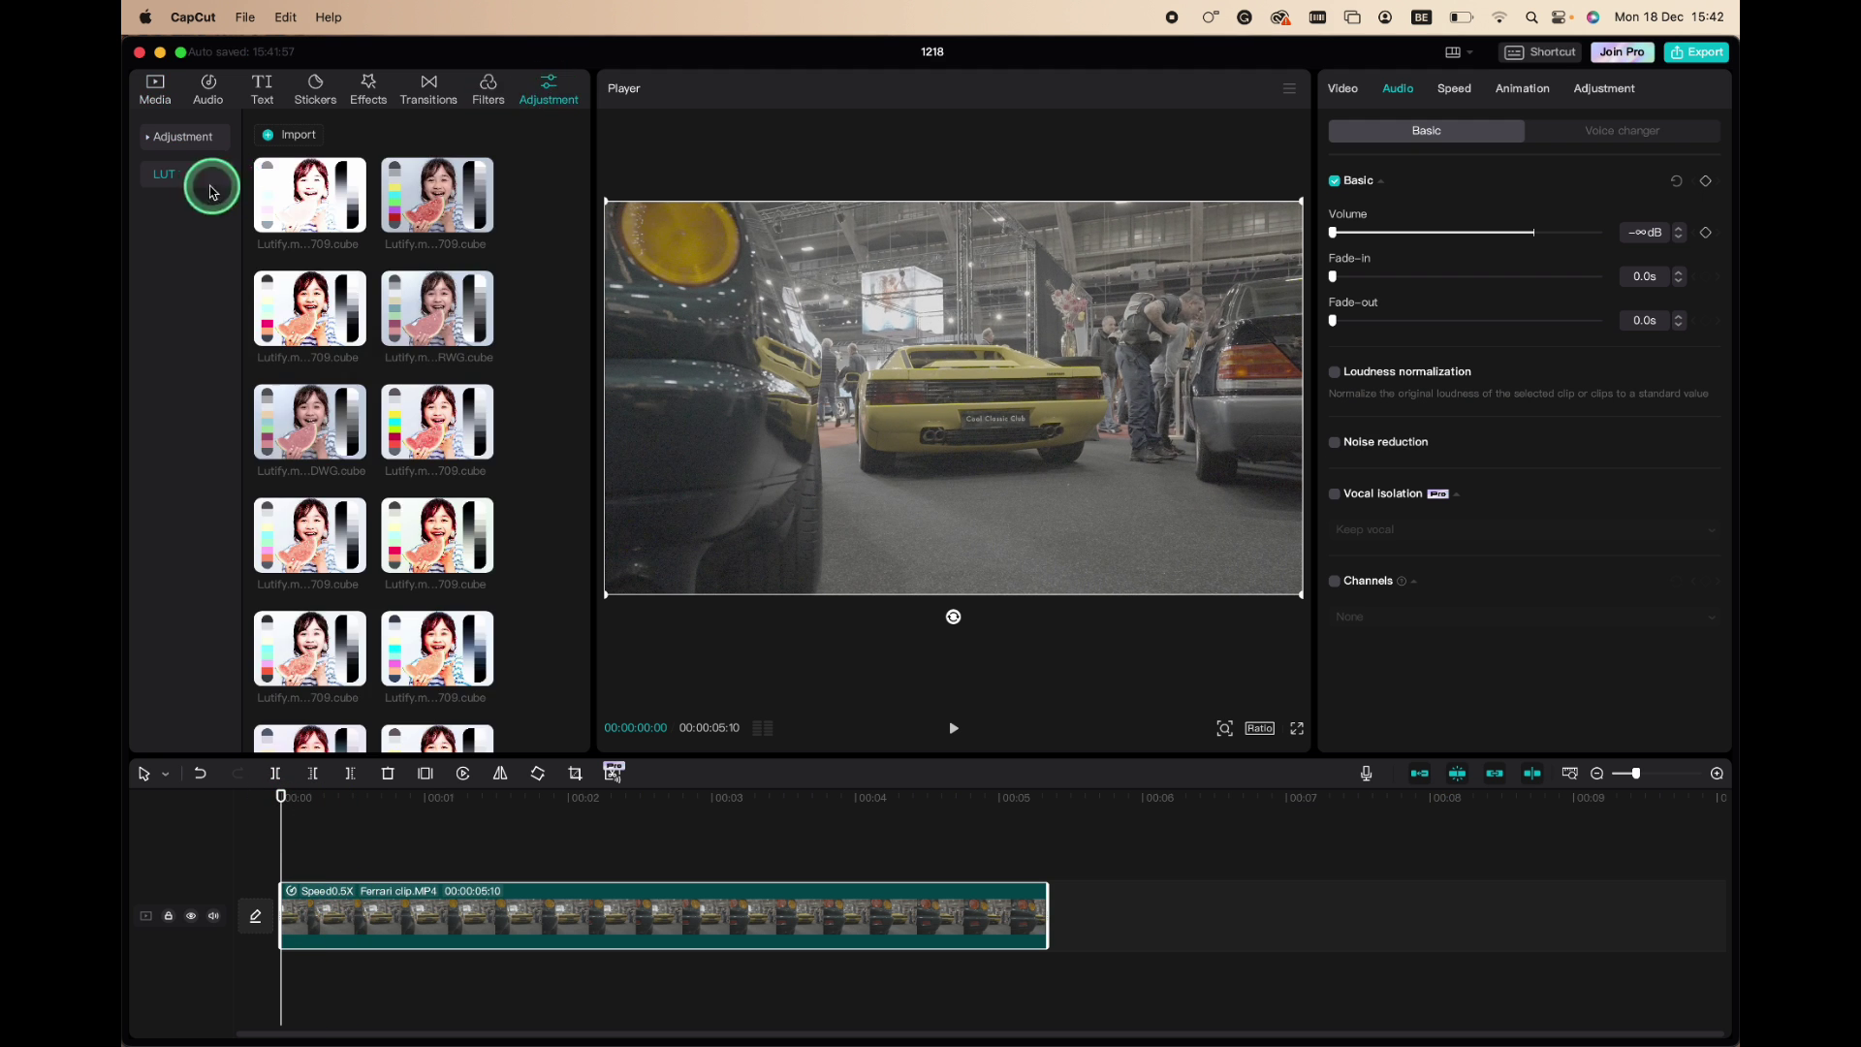
{"action": "left_click", "coordinate": [294, 136]}
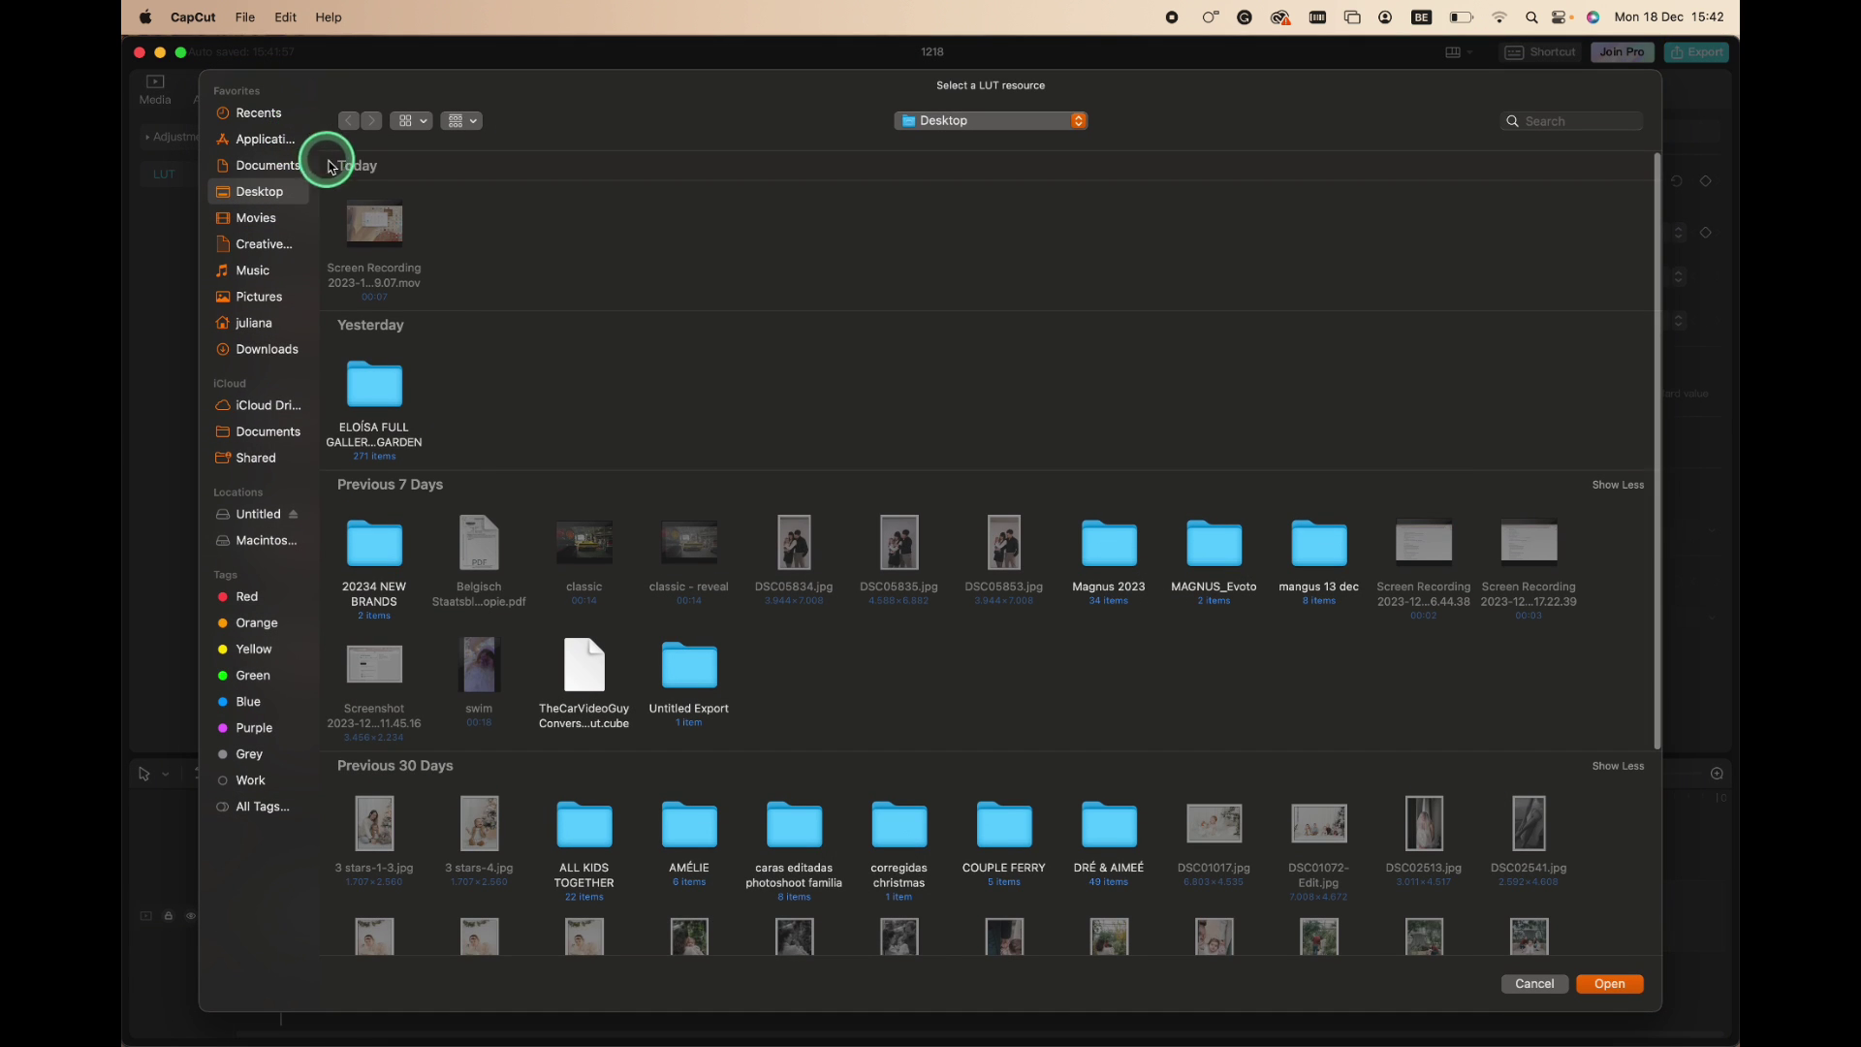
{"action": "left_click", "coordinate": [590, 659]}
{"action": "key", "text": "space"}
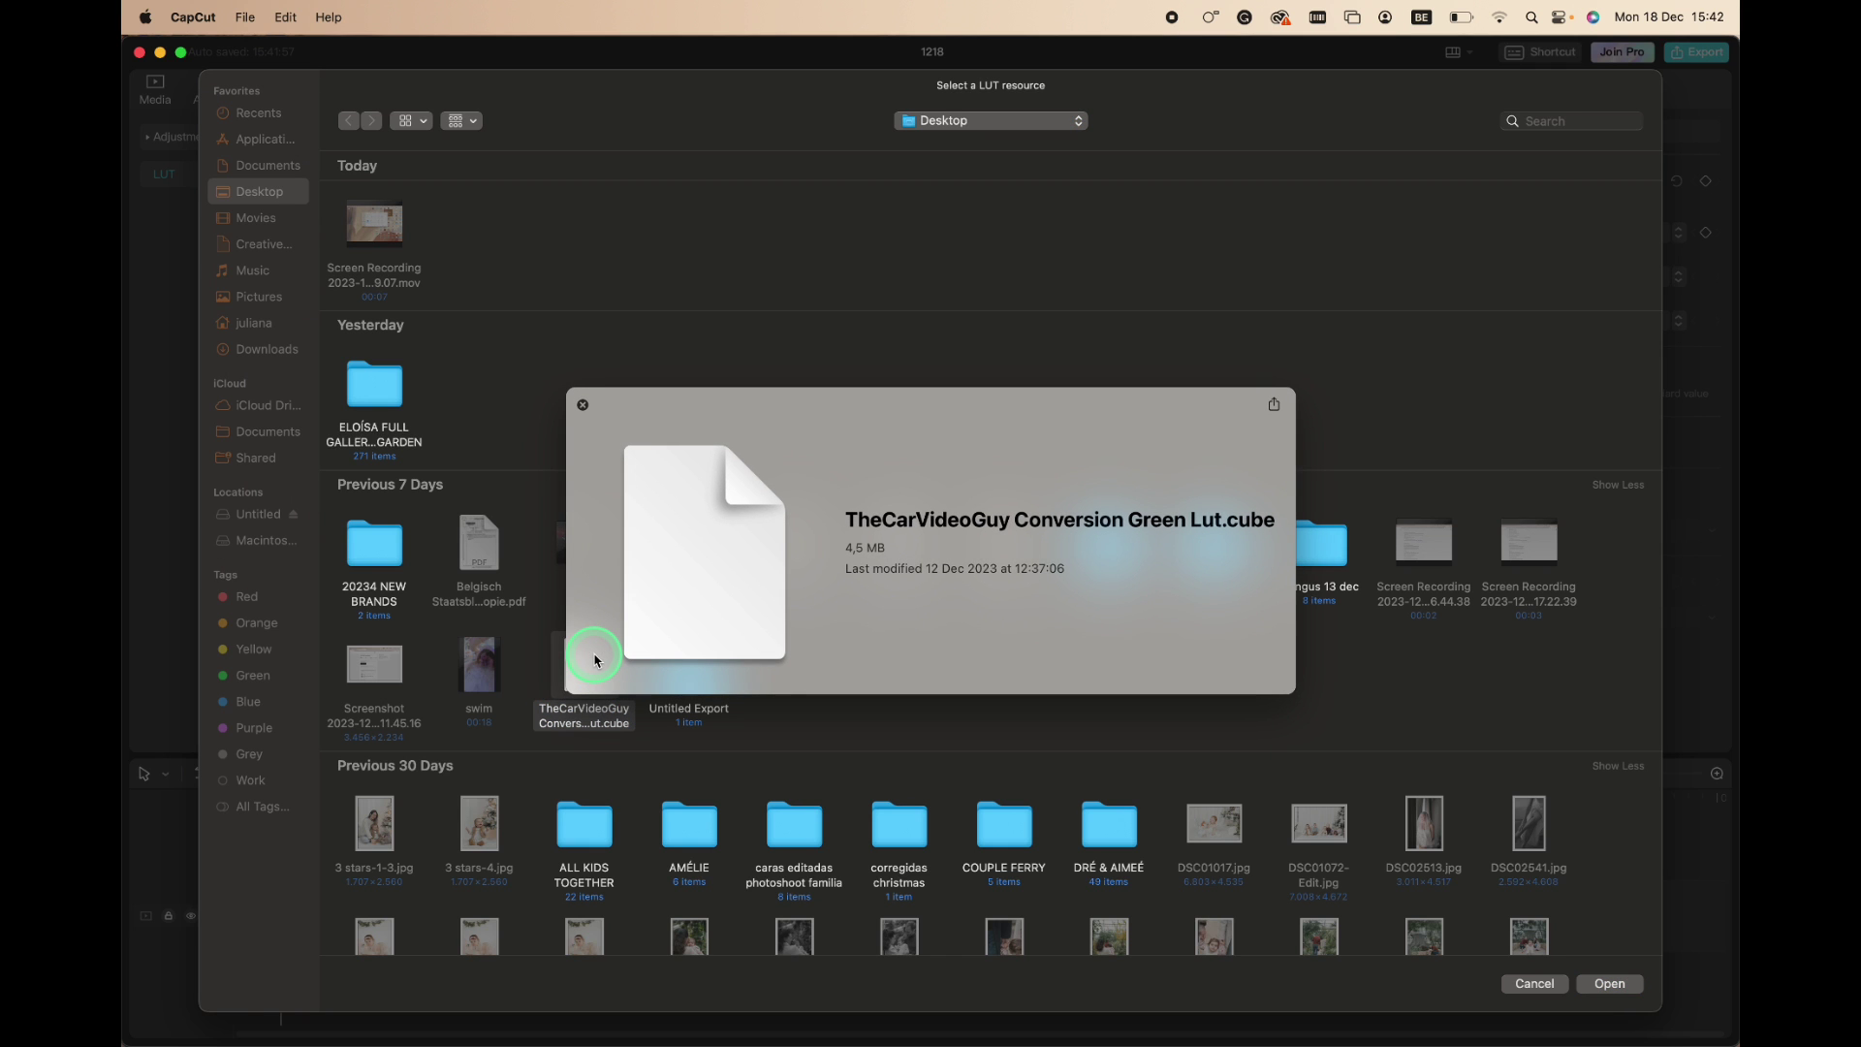
{"action": "key", "text": "space"}
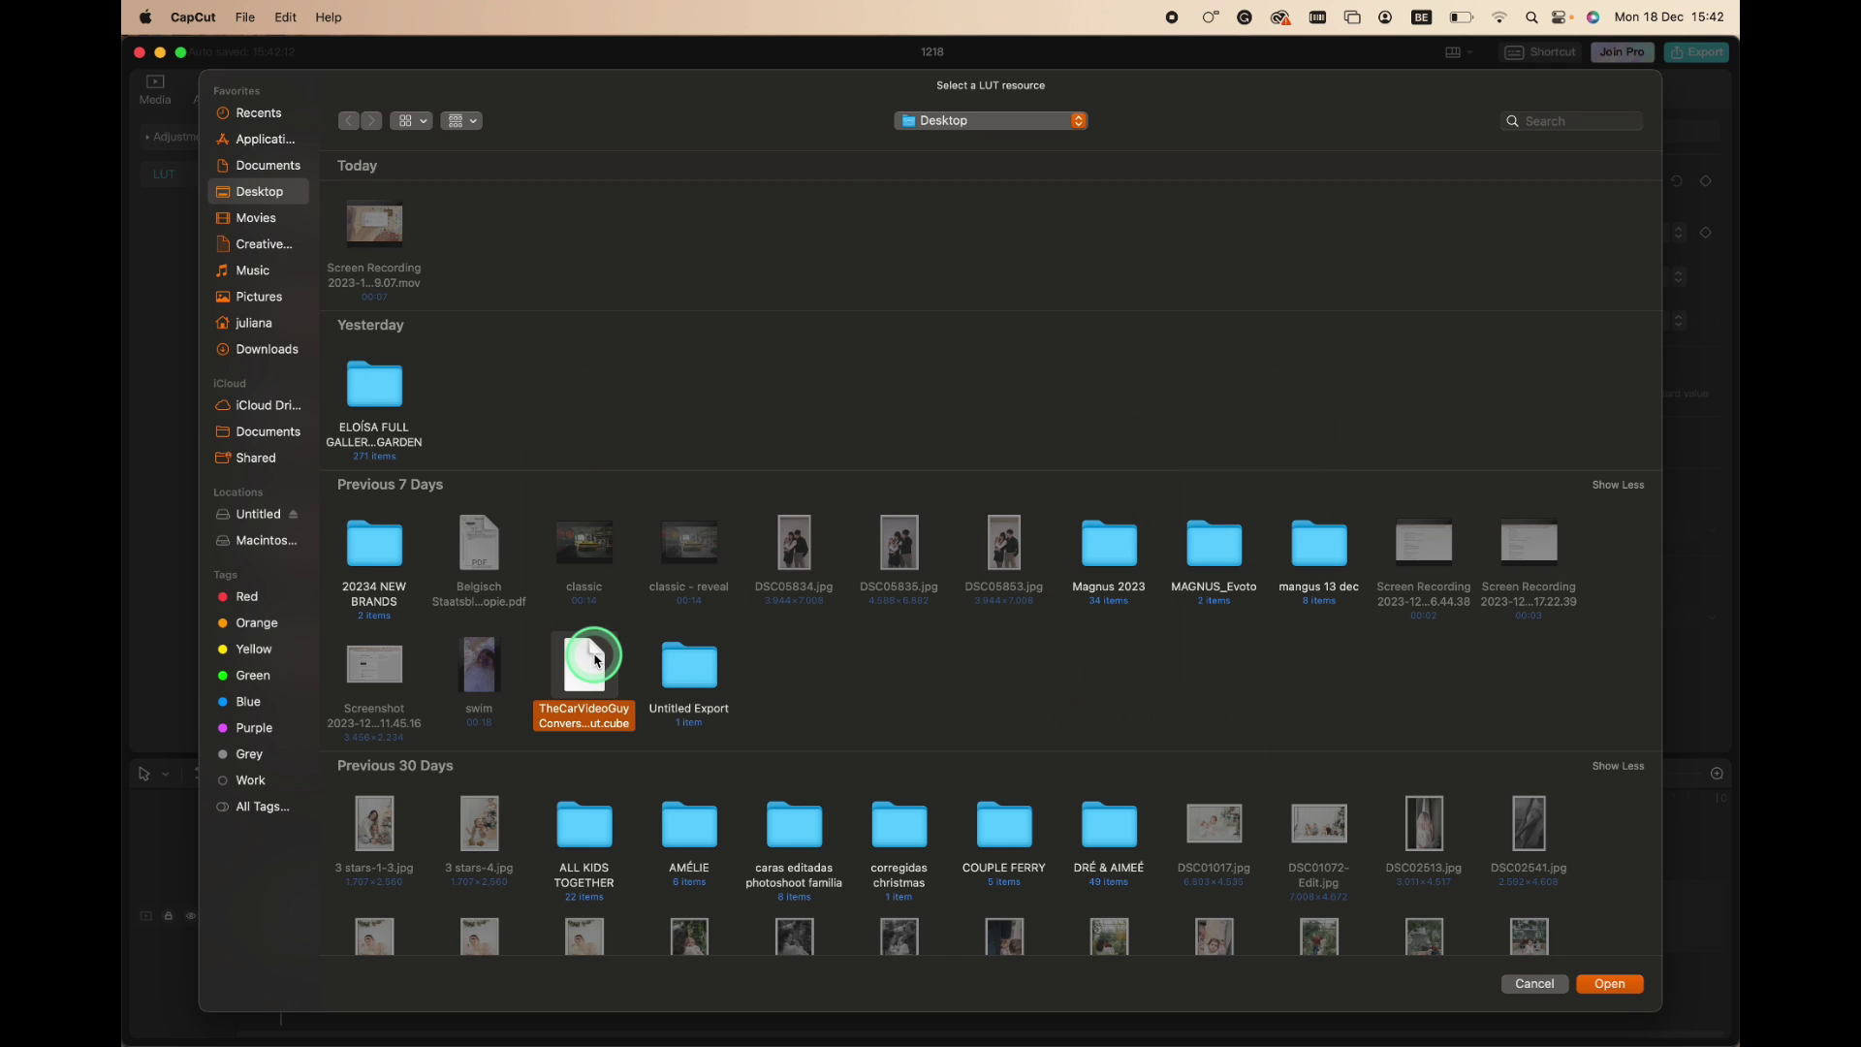
{"action": "left_click", "coordinate": [1613, 983]}
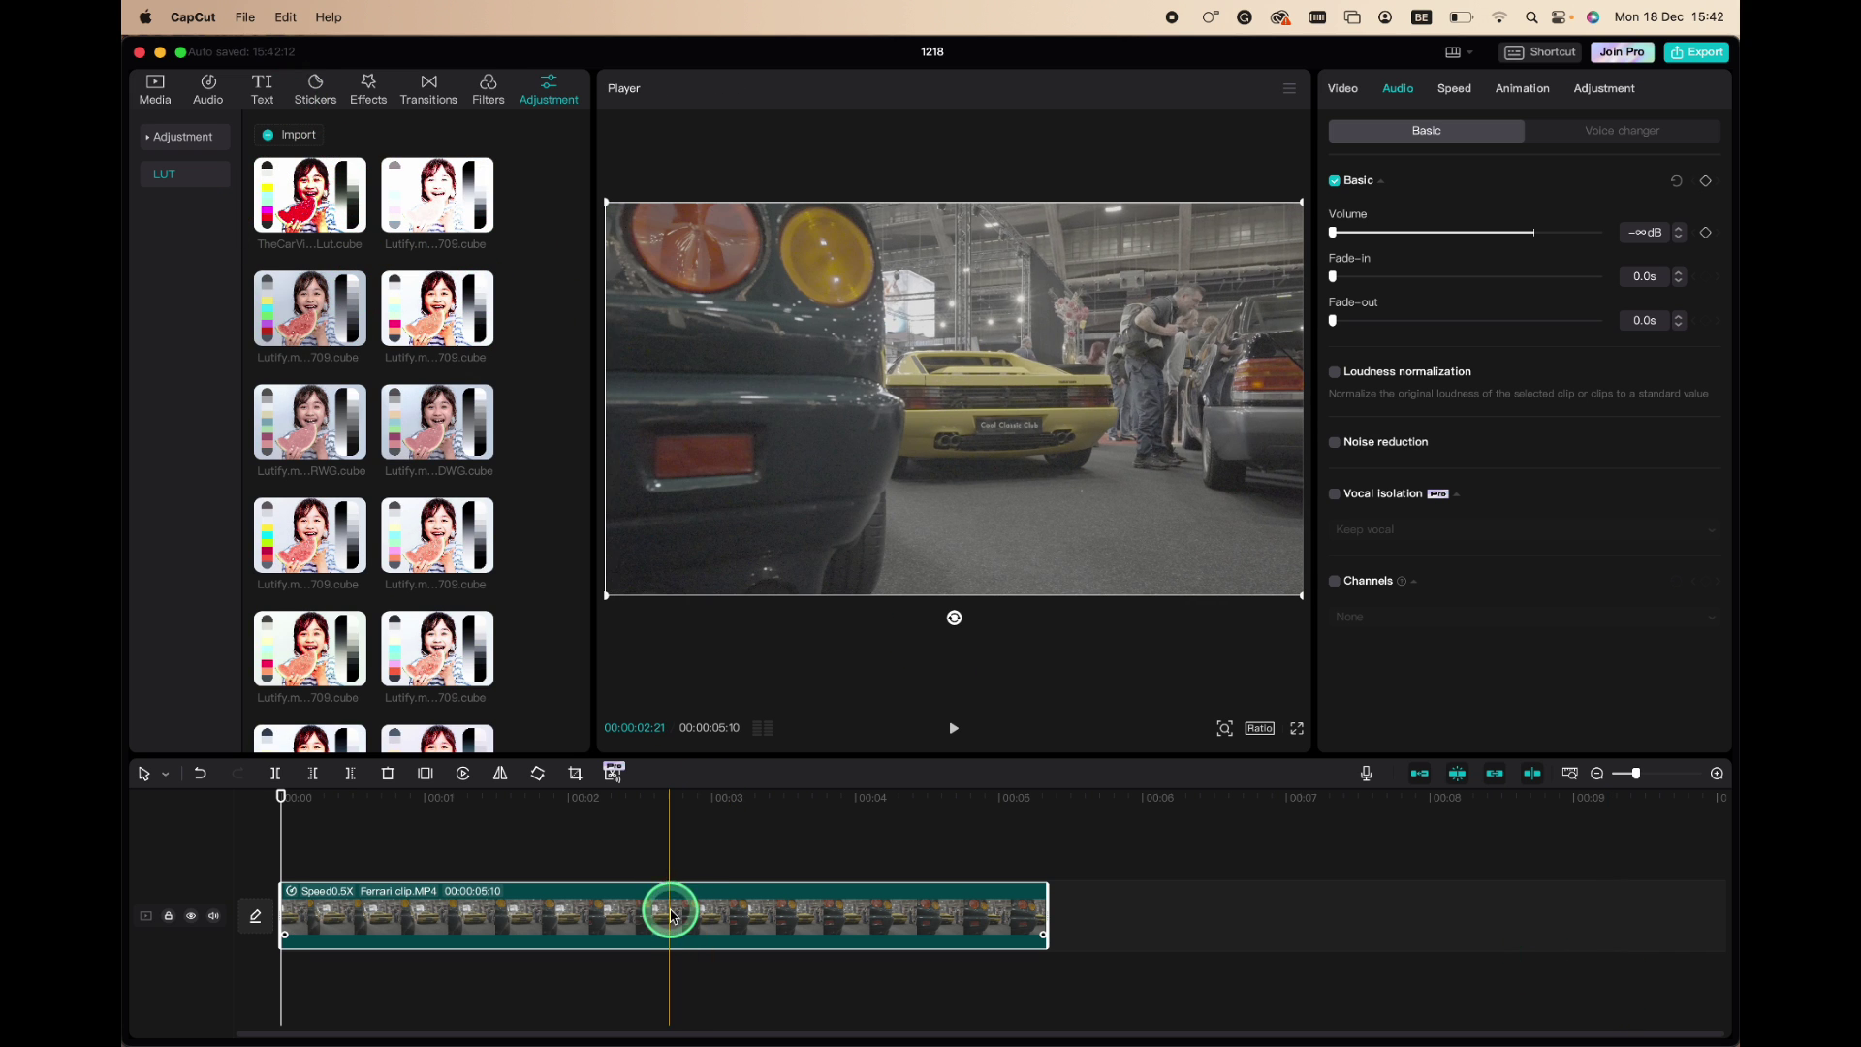
- Apply the TheCarVideoGuy Conversion Green LUT to the Ferrari clip
{"action": "left_click", "coordinate": [1603, 89]}
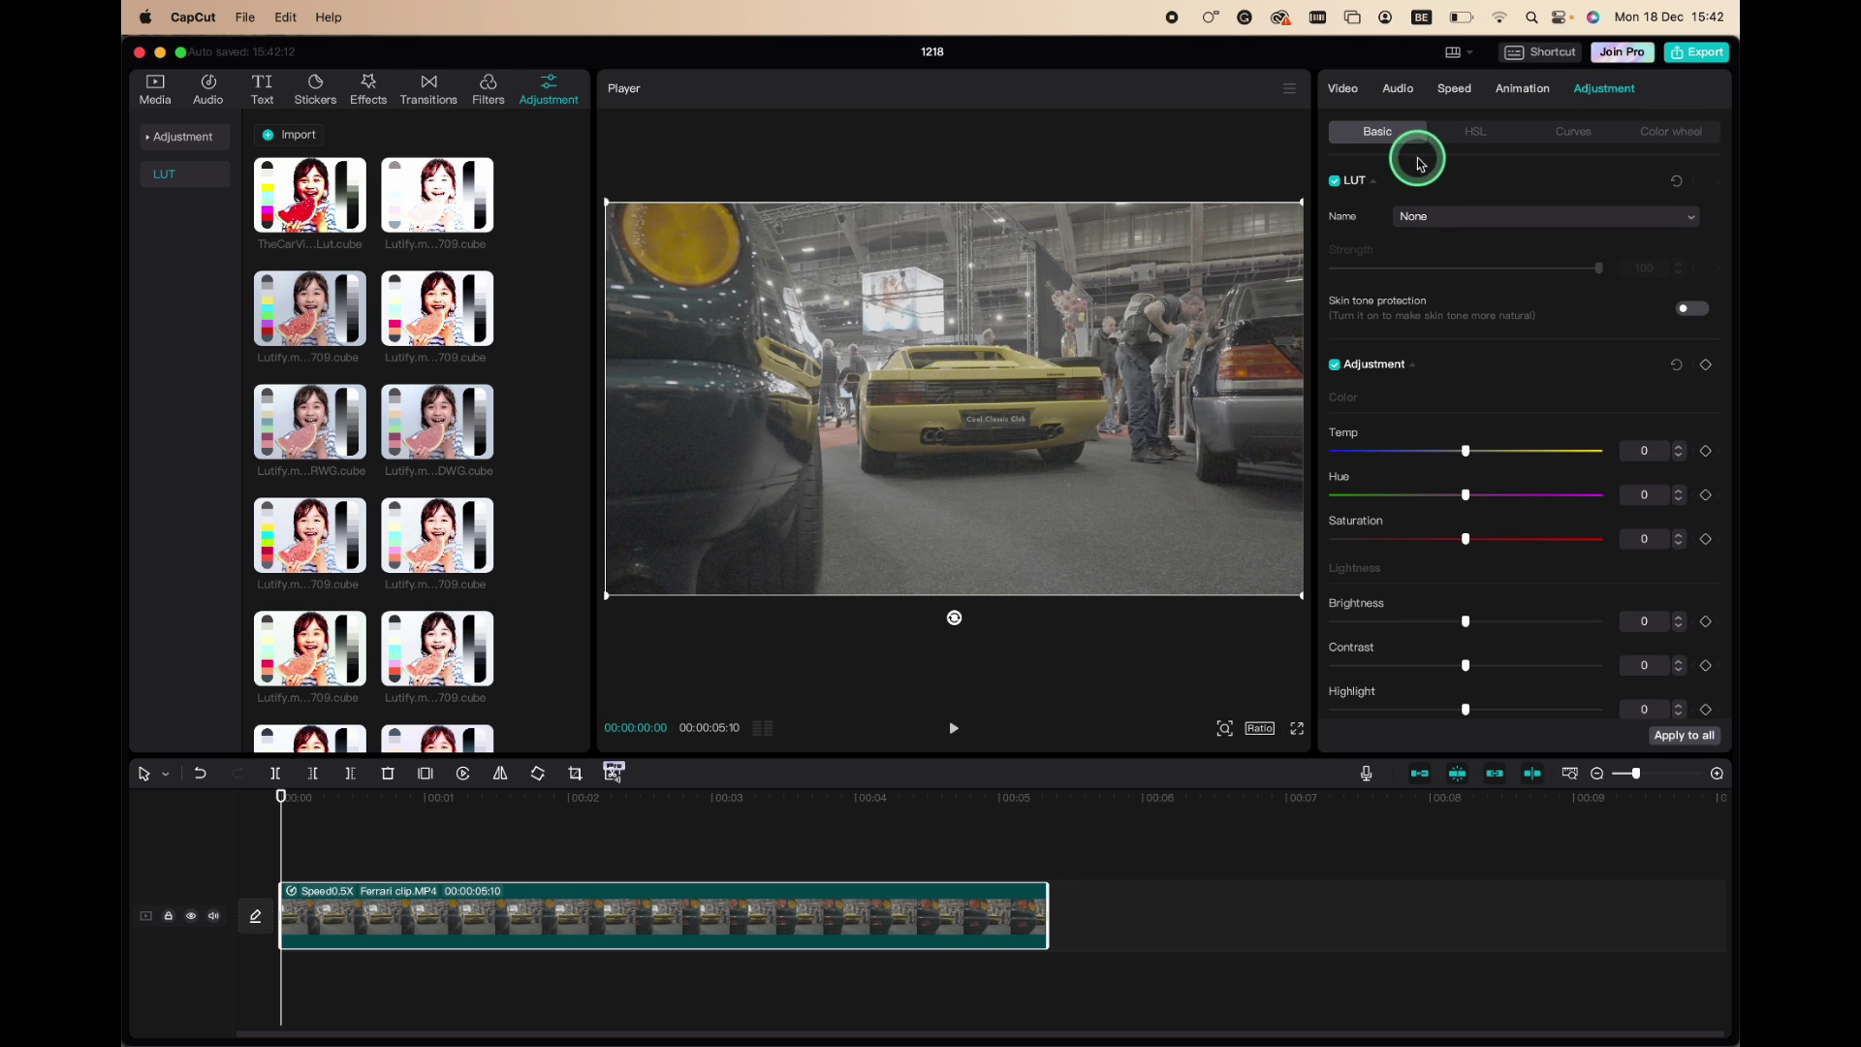
{"action": "left_click", "coordinate": [1456, 216]}
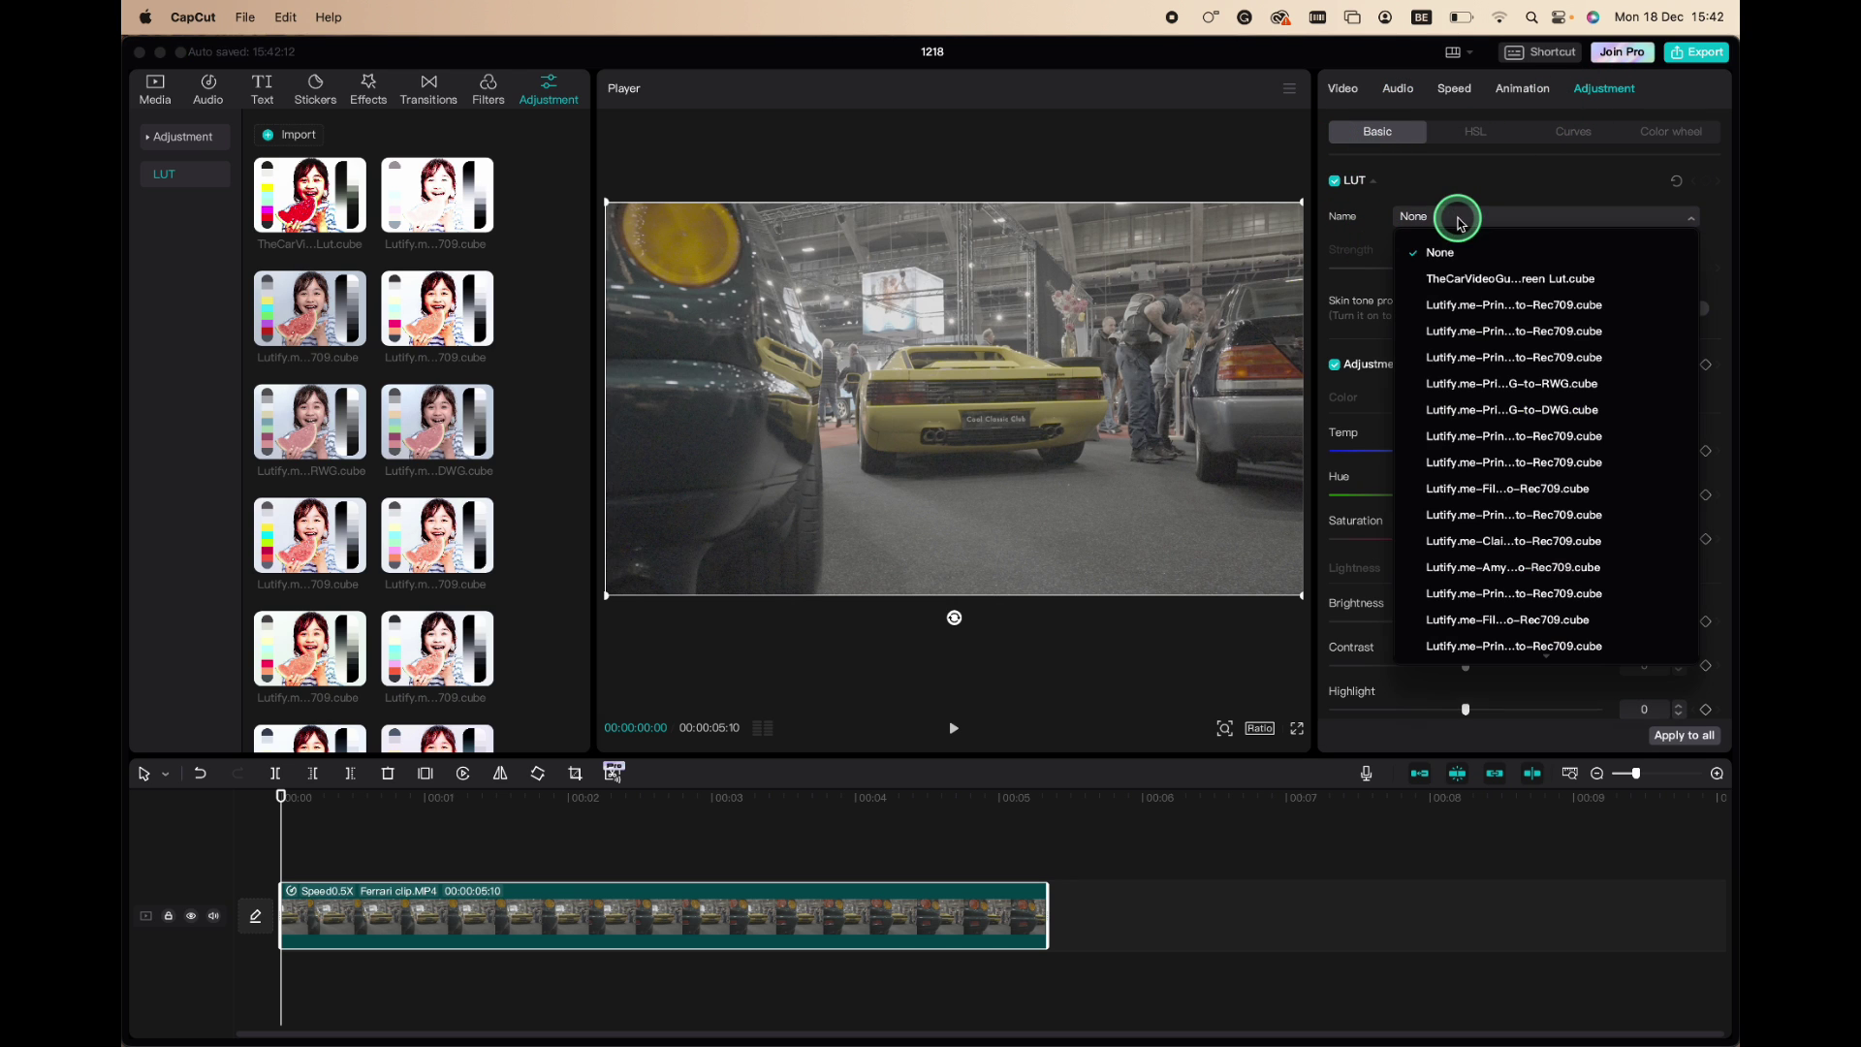
{"action": "left_click", "coordinate": [1470, 281]}
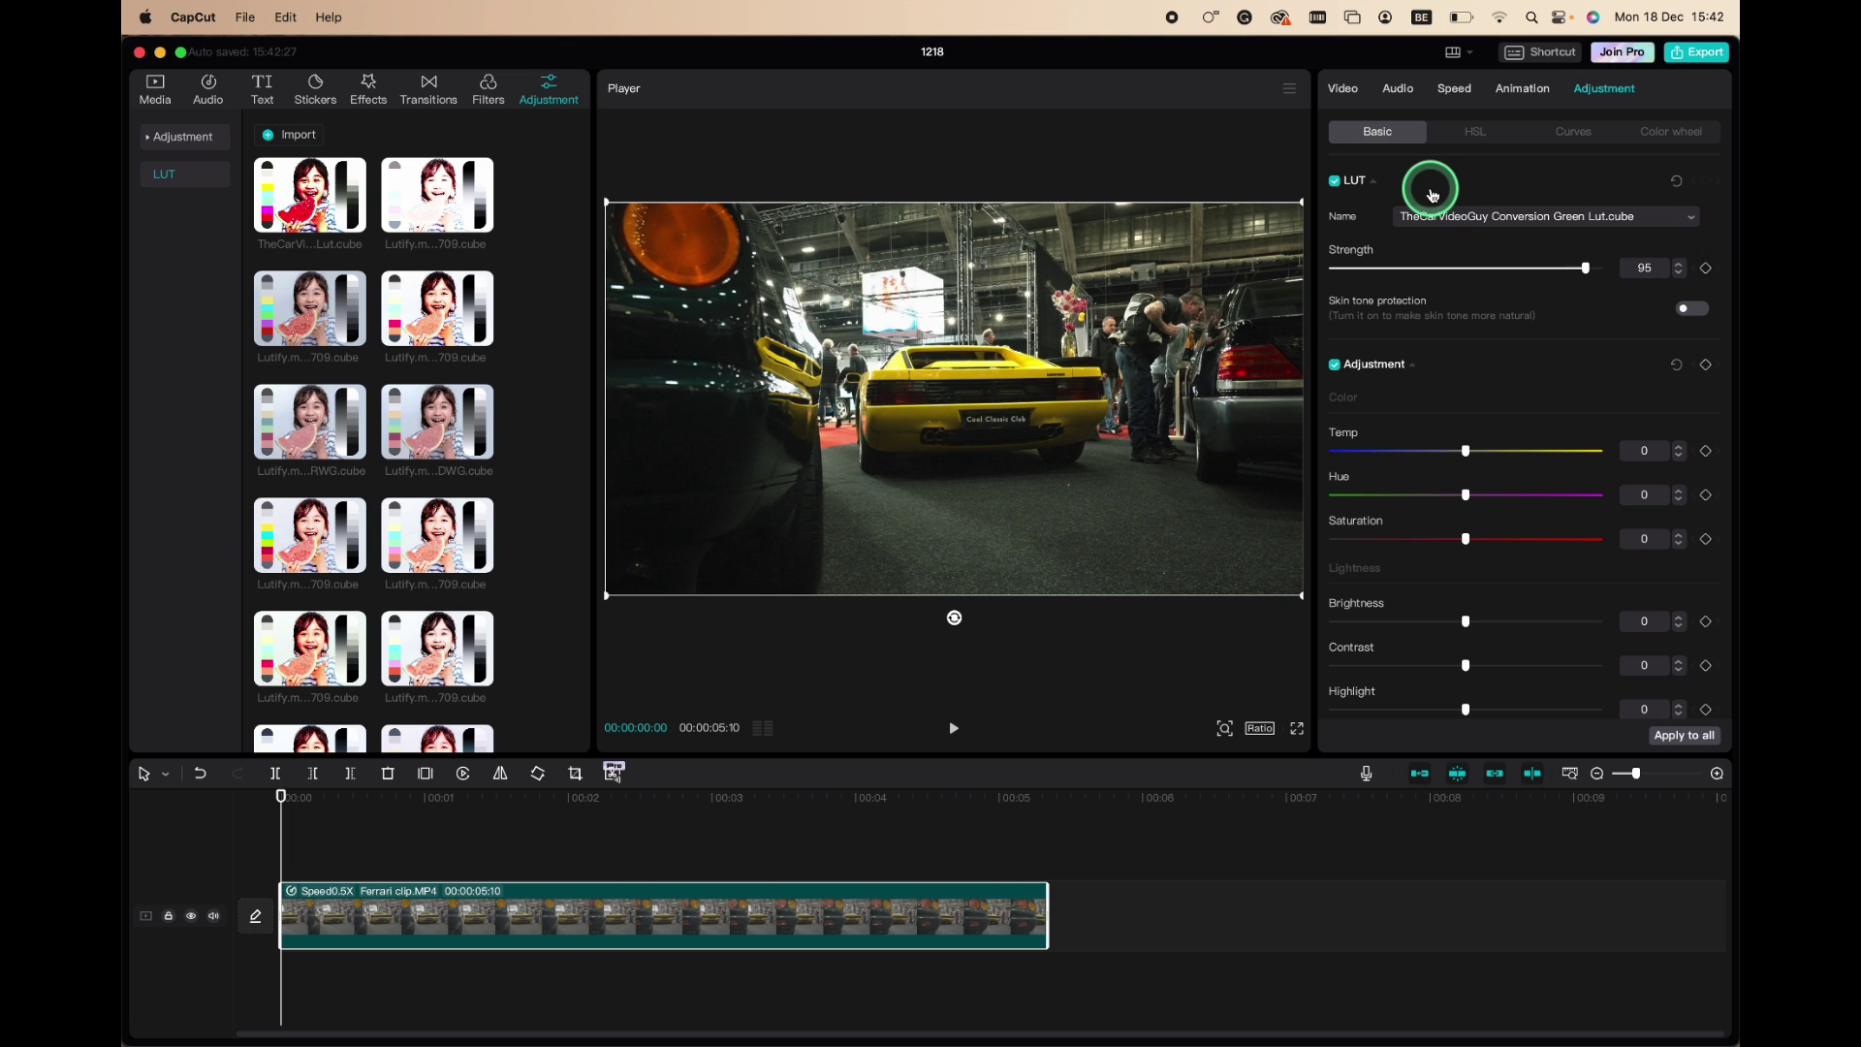
- Toggle the LUT off, on and off again to compare the grade
{"action": "left_click", "coordinate": [1336, 181]}
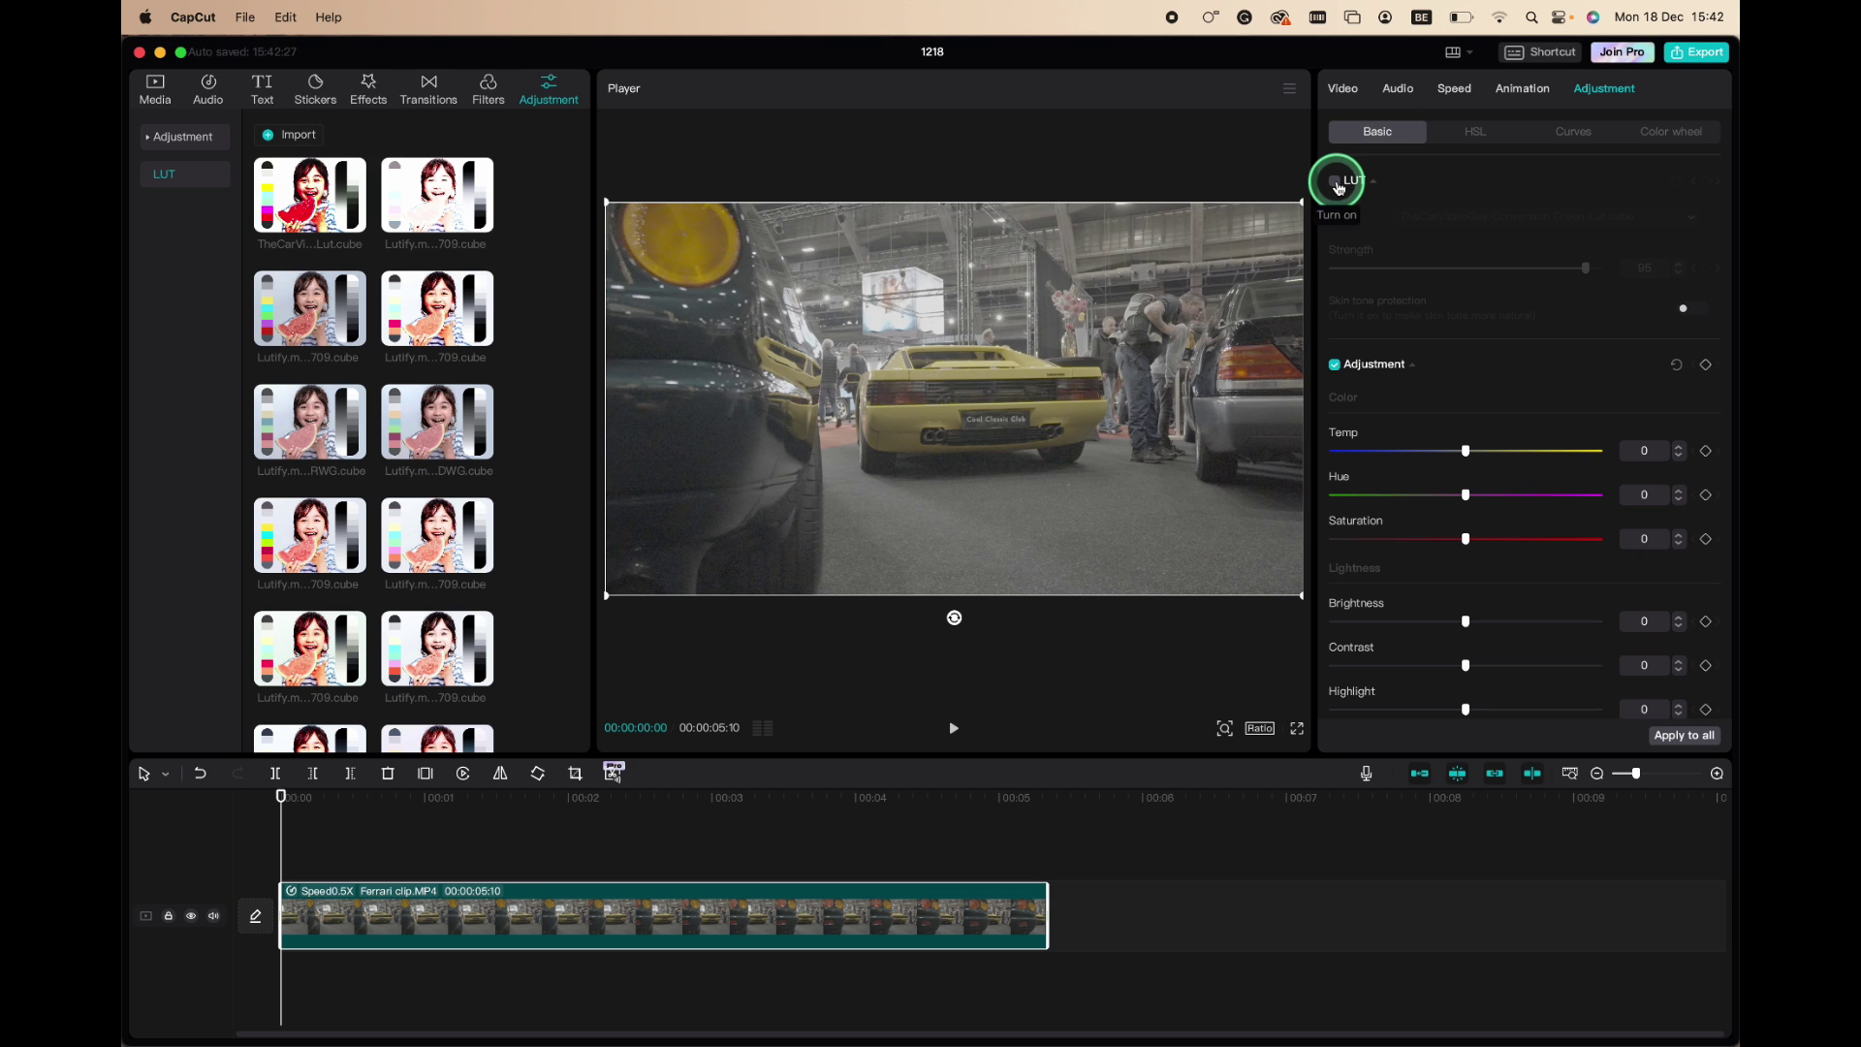
{"action": "left_click", "coordinate": [1336, 181]}
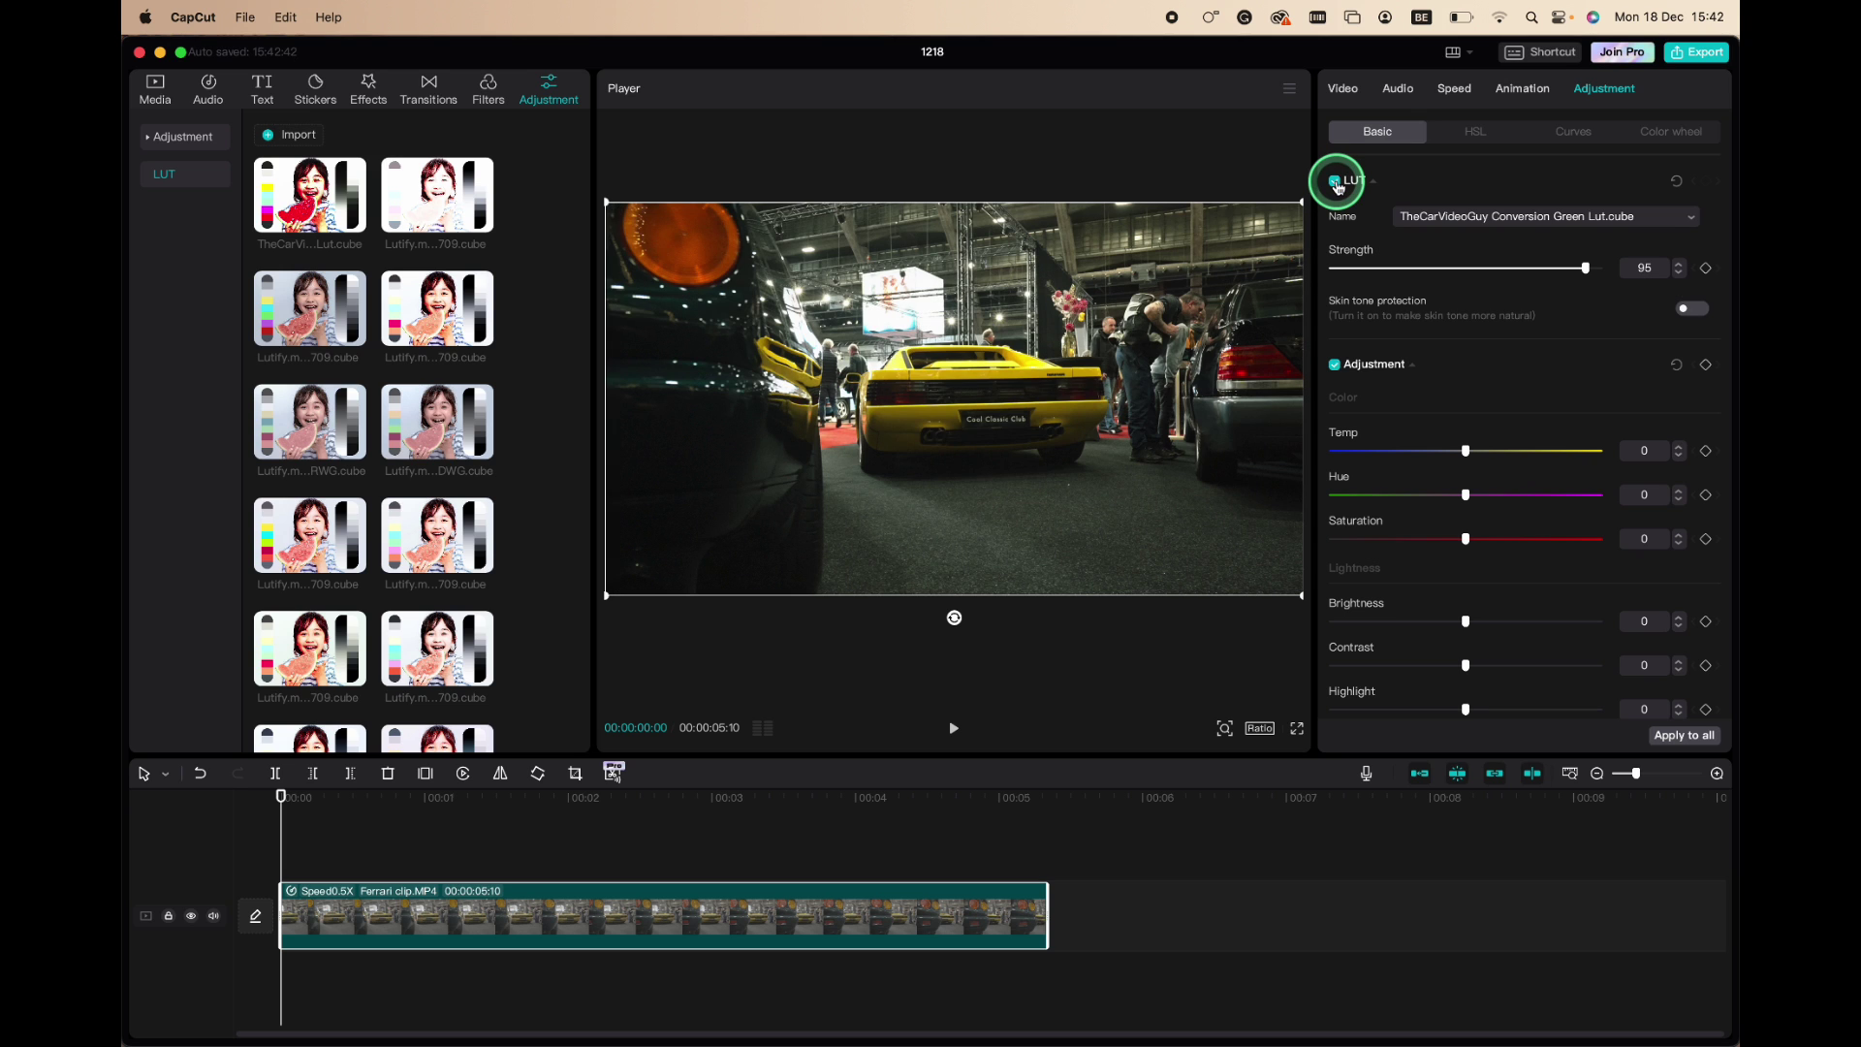
{"action": "left_click", "coordinate": [1335, 181]}
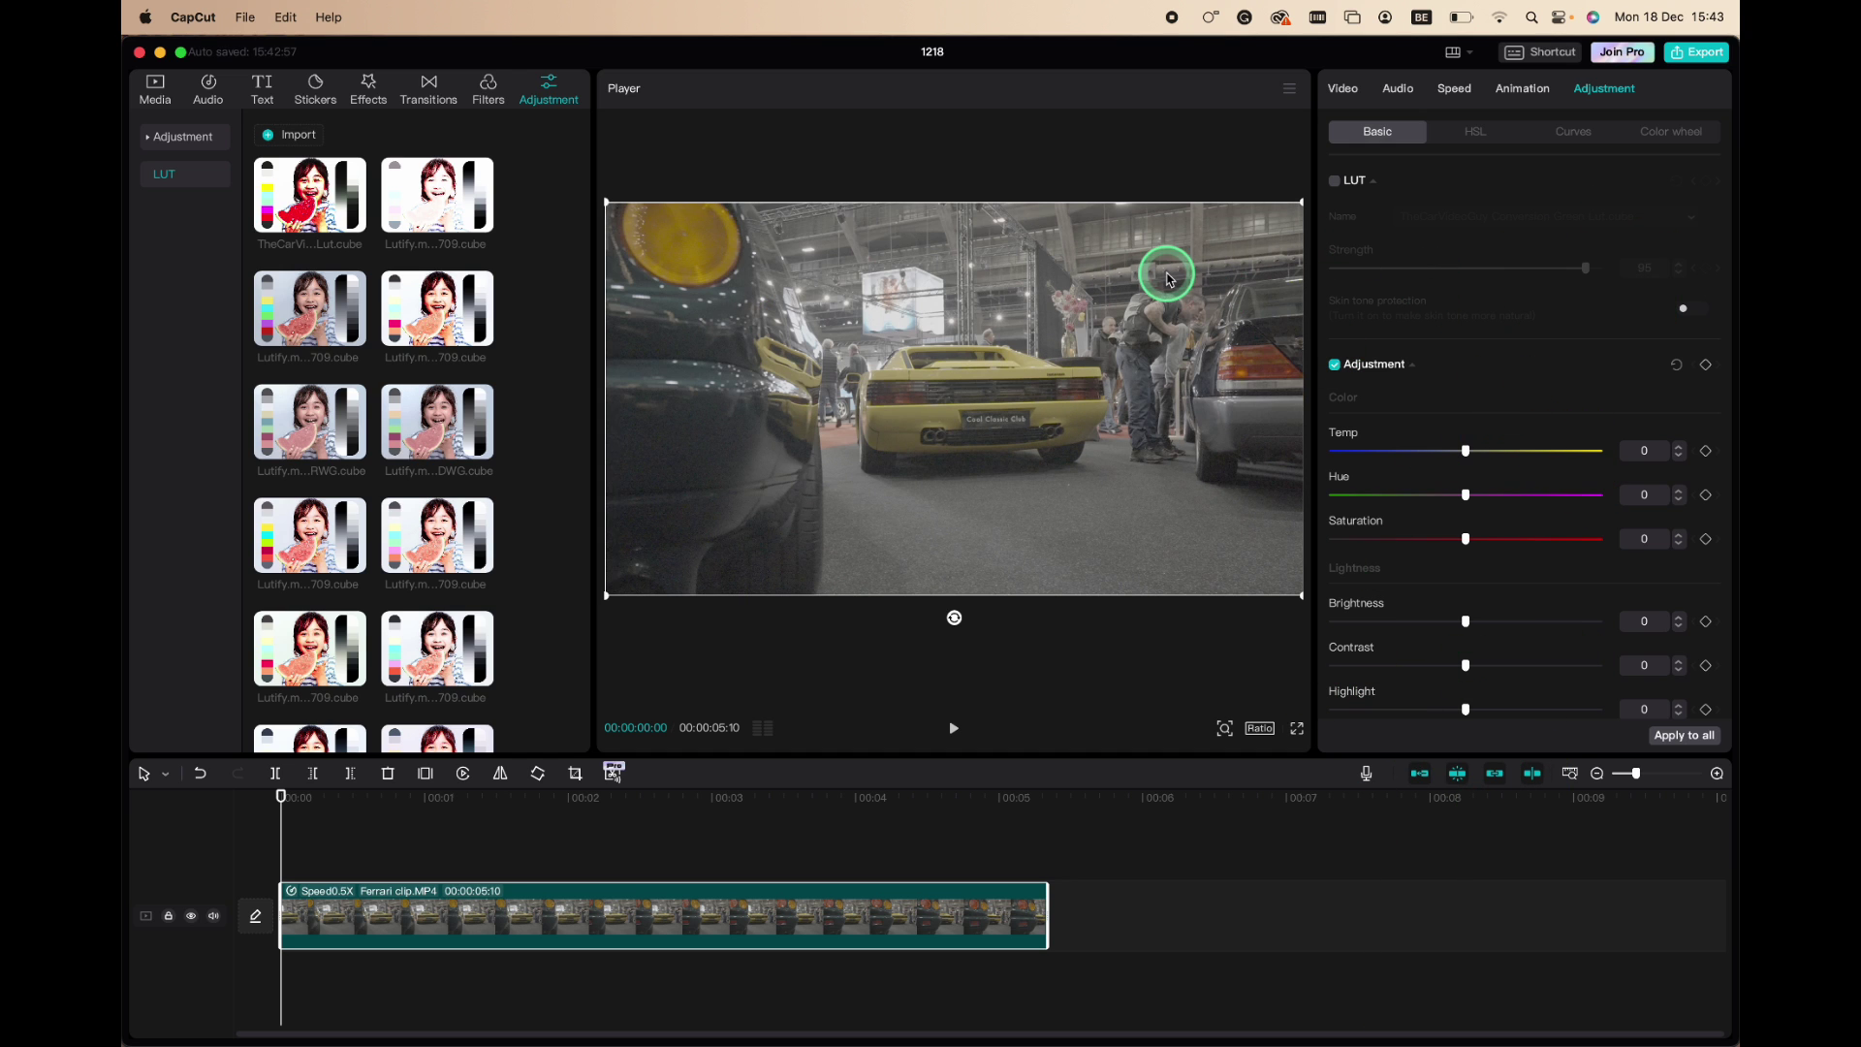
- Re-enable the TheCarVideoGuy LUT grade on the Ferrari clip
{"action": "left_click", "coordinate": [1335, 182]}
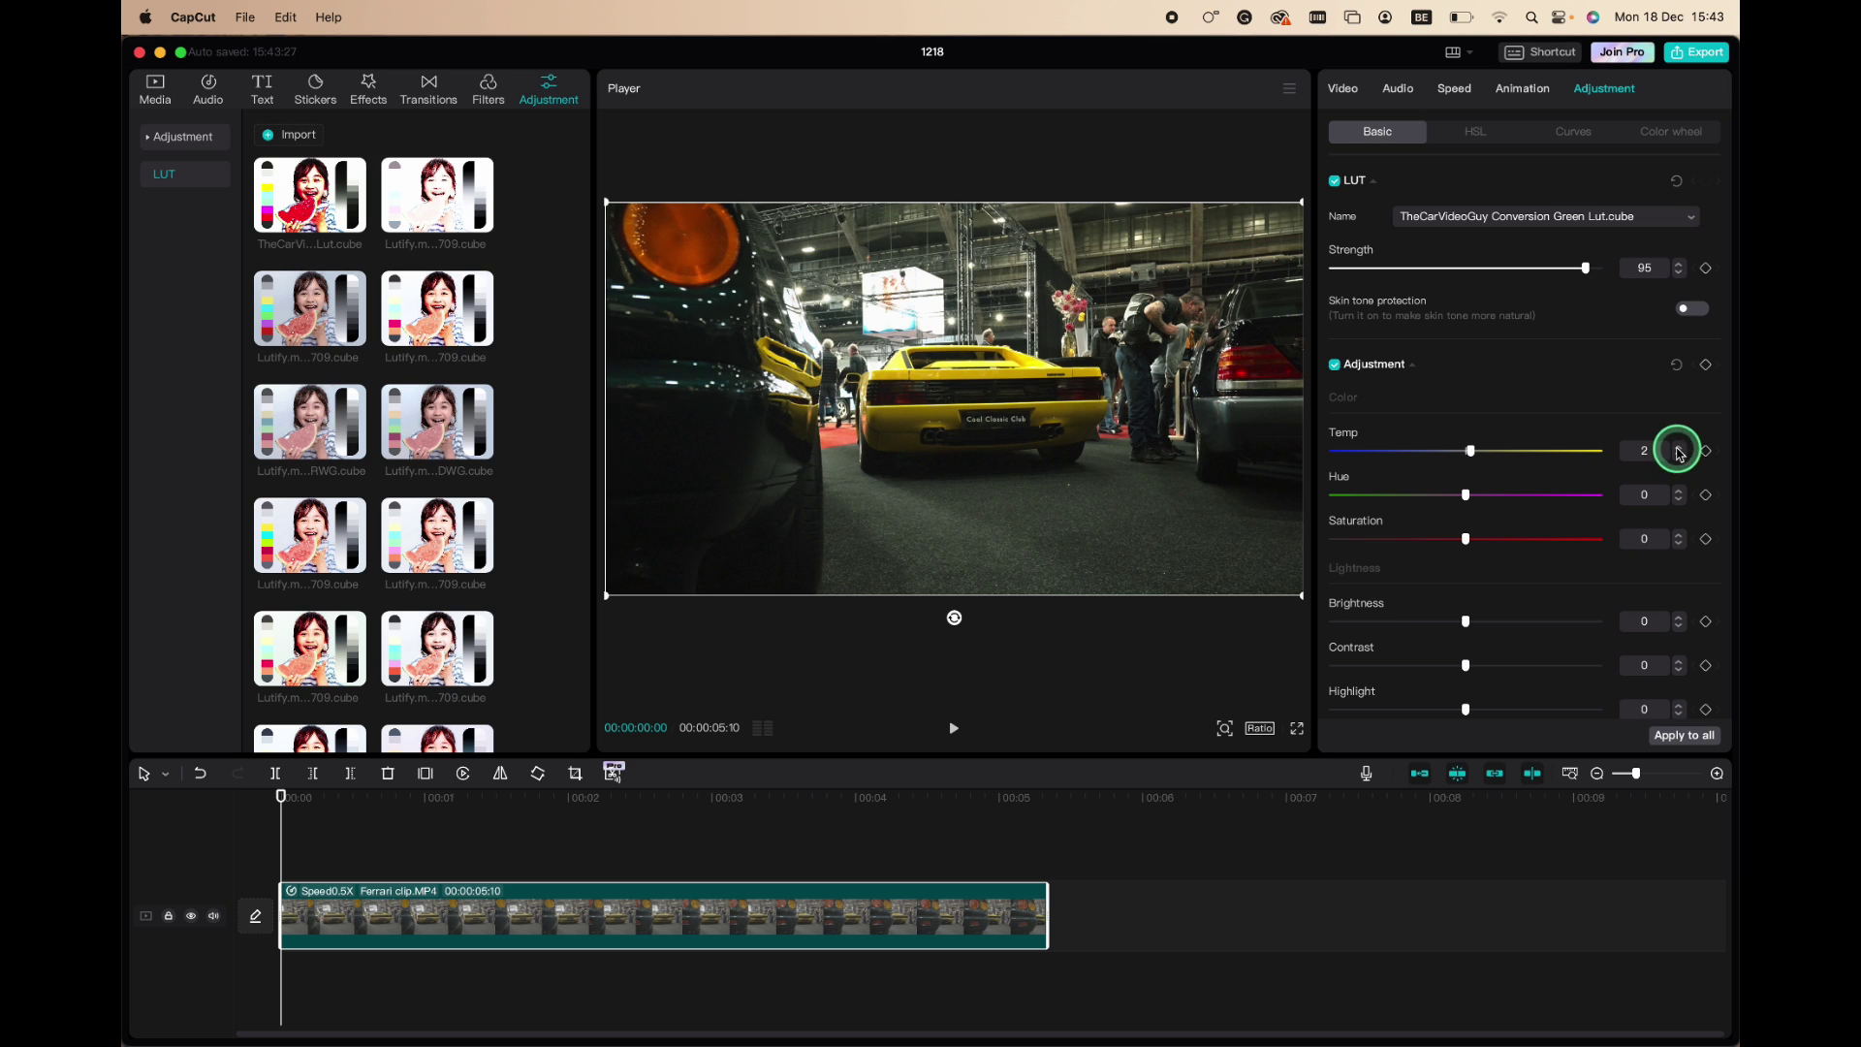
- Set the clip's Hue to -2 and raise Saturation to 18
{"action": "mouse_move", "coordinate": [1500, 457]}
{"action": "left_mouse_down"}
{"action": "mouse_move", "coordinate": [1442, 464]}
{"action": "mouse_move", "coordinate": [1480, 460]}
{"action": "left_mouse_up"}
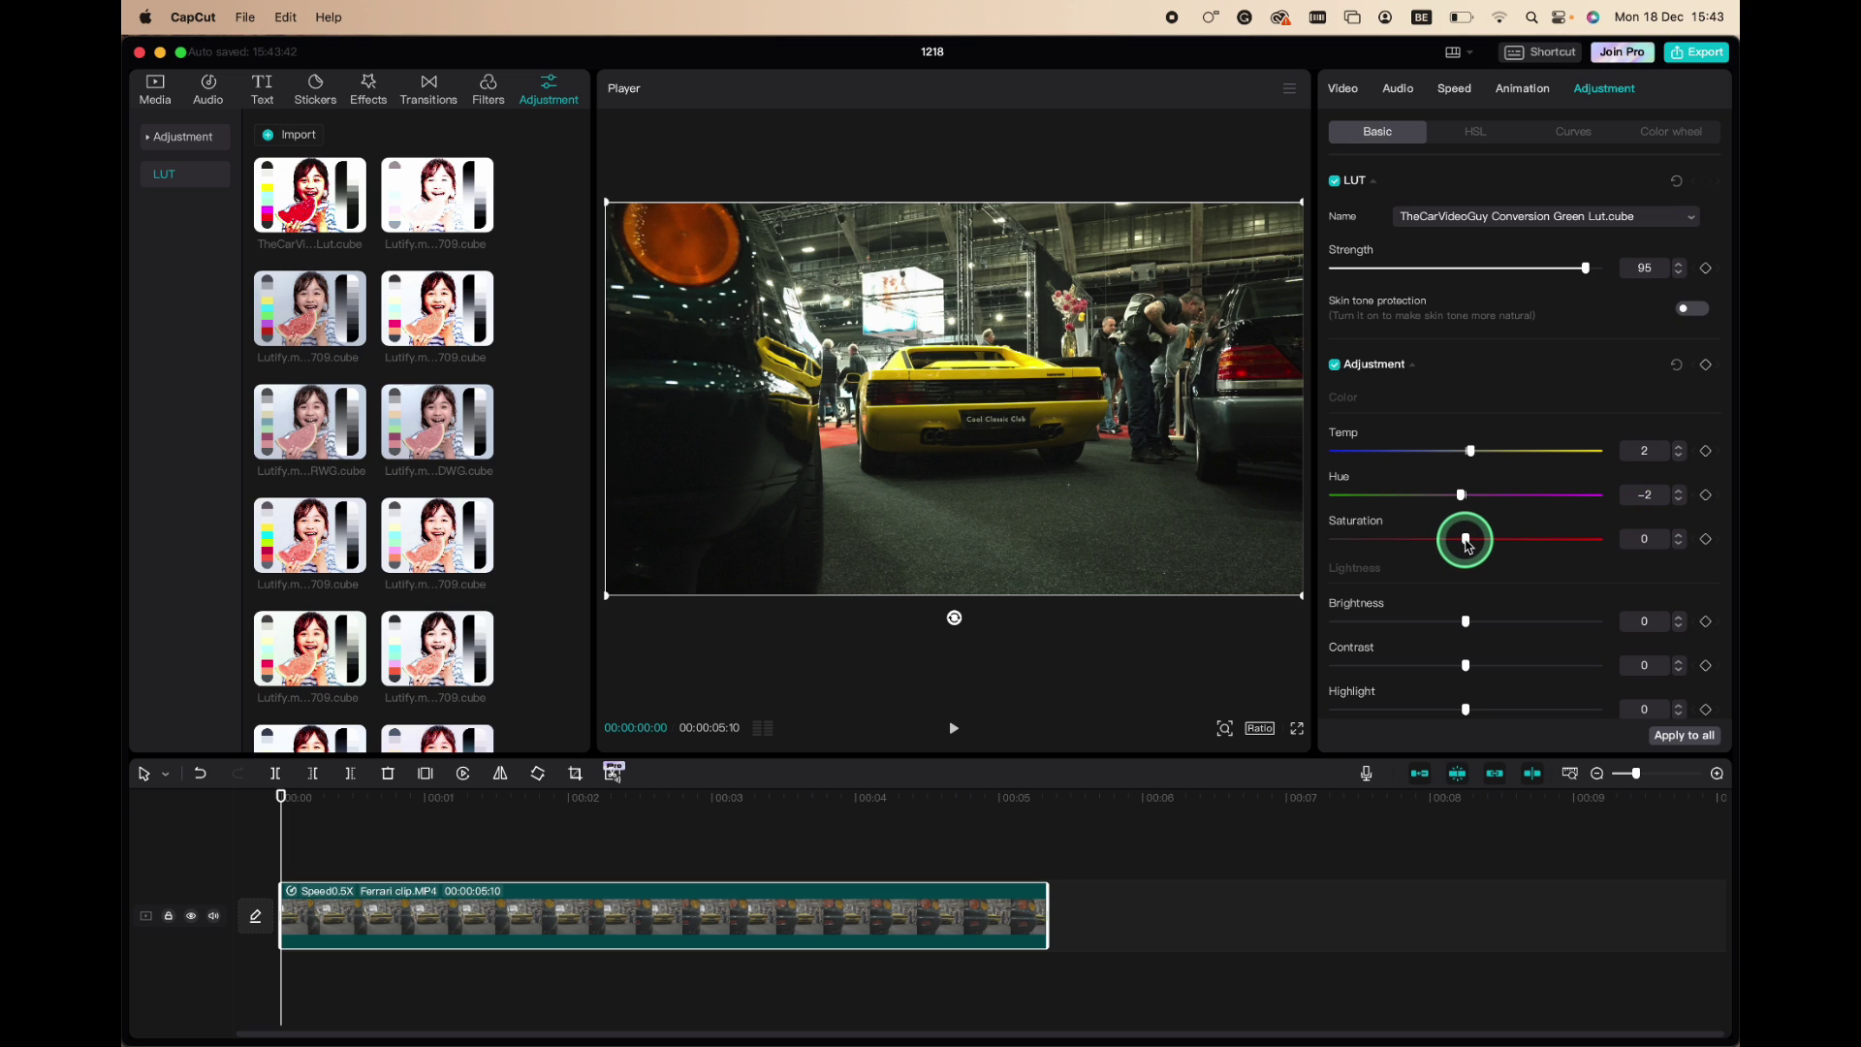
{"action": "left_click_drag", "start_coordinate": [1426, 545], "coordinate": [1494, 546]}
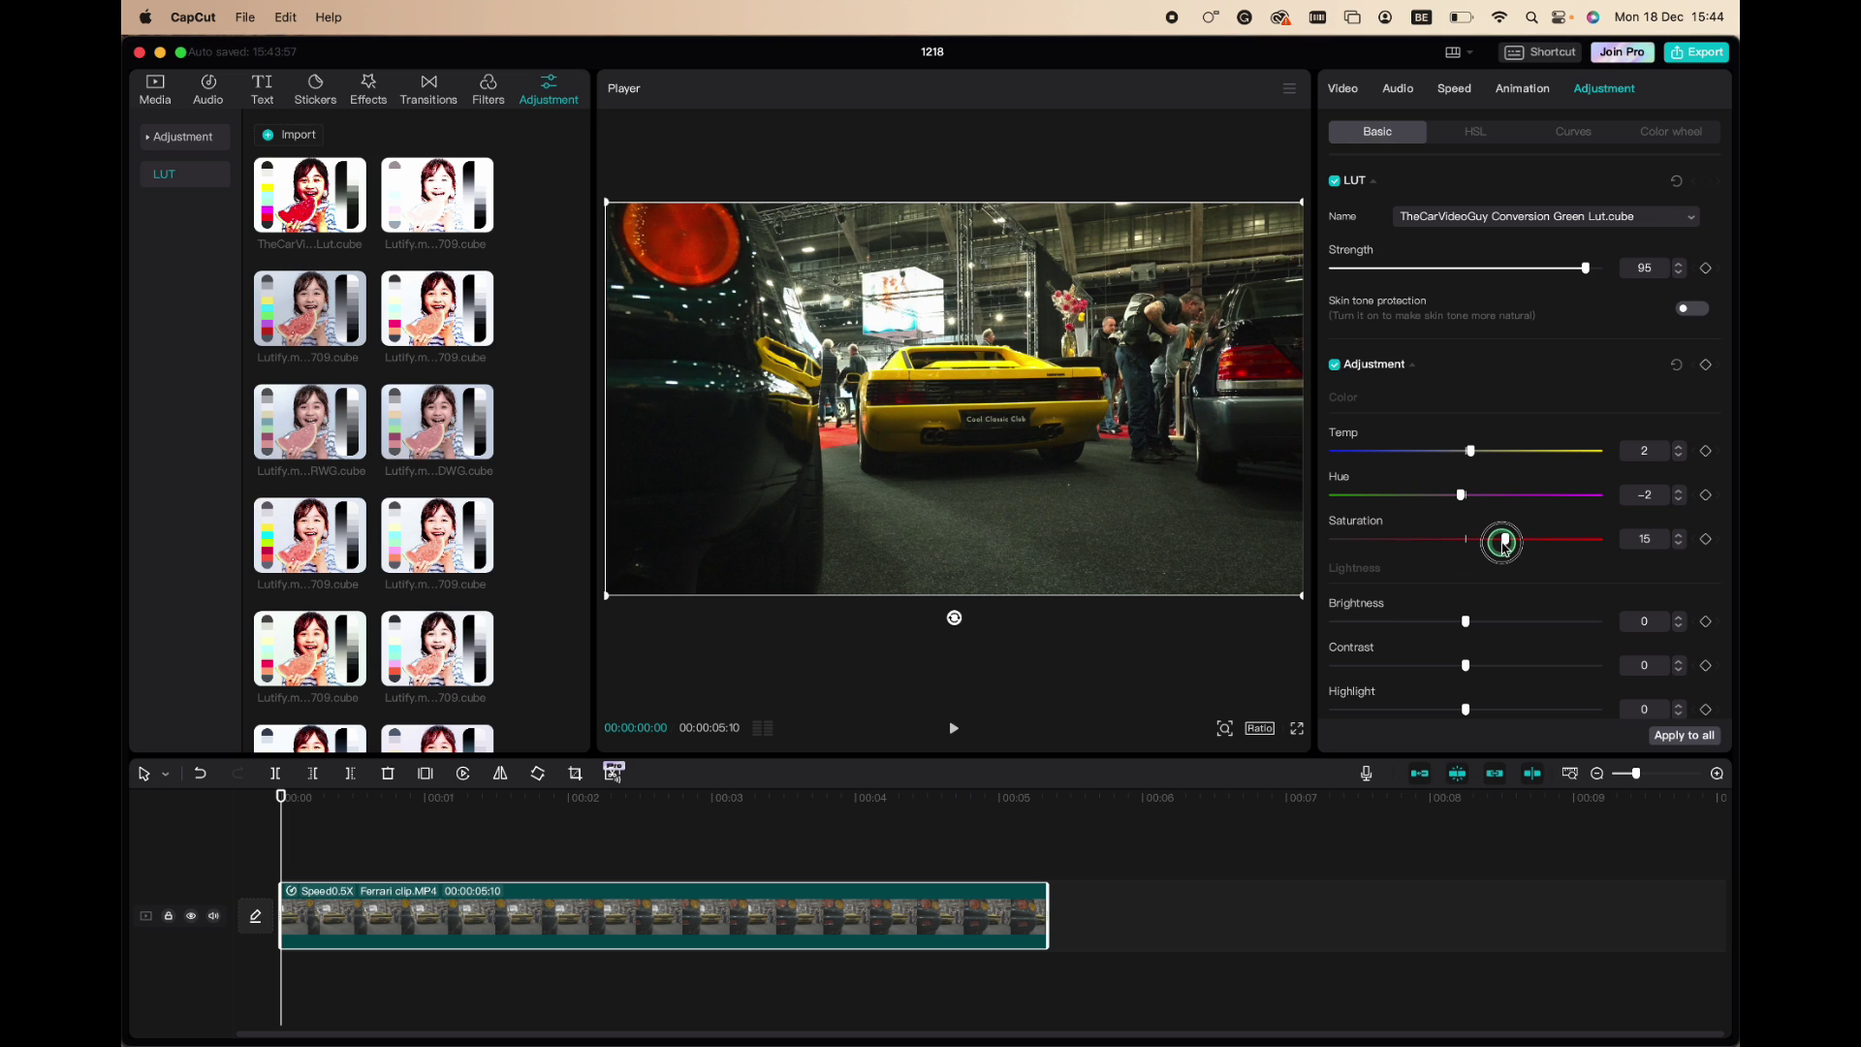
{"action": "left_click_drag", "start_coordinate": [1506, 546], "coordinate": [1538, 544]}
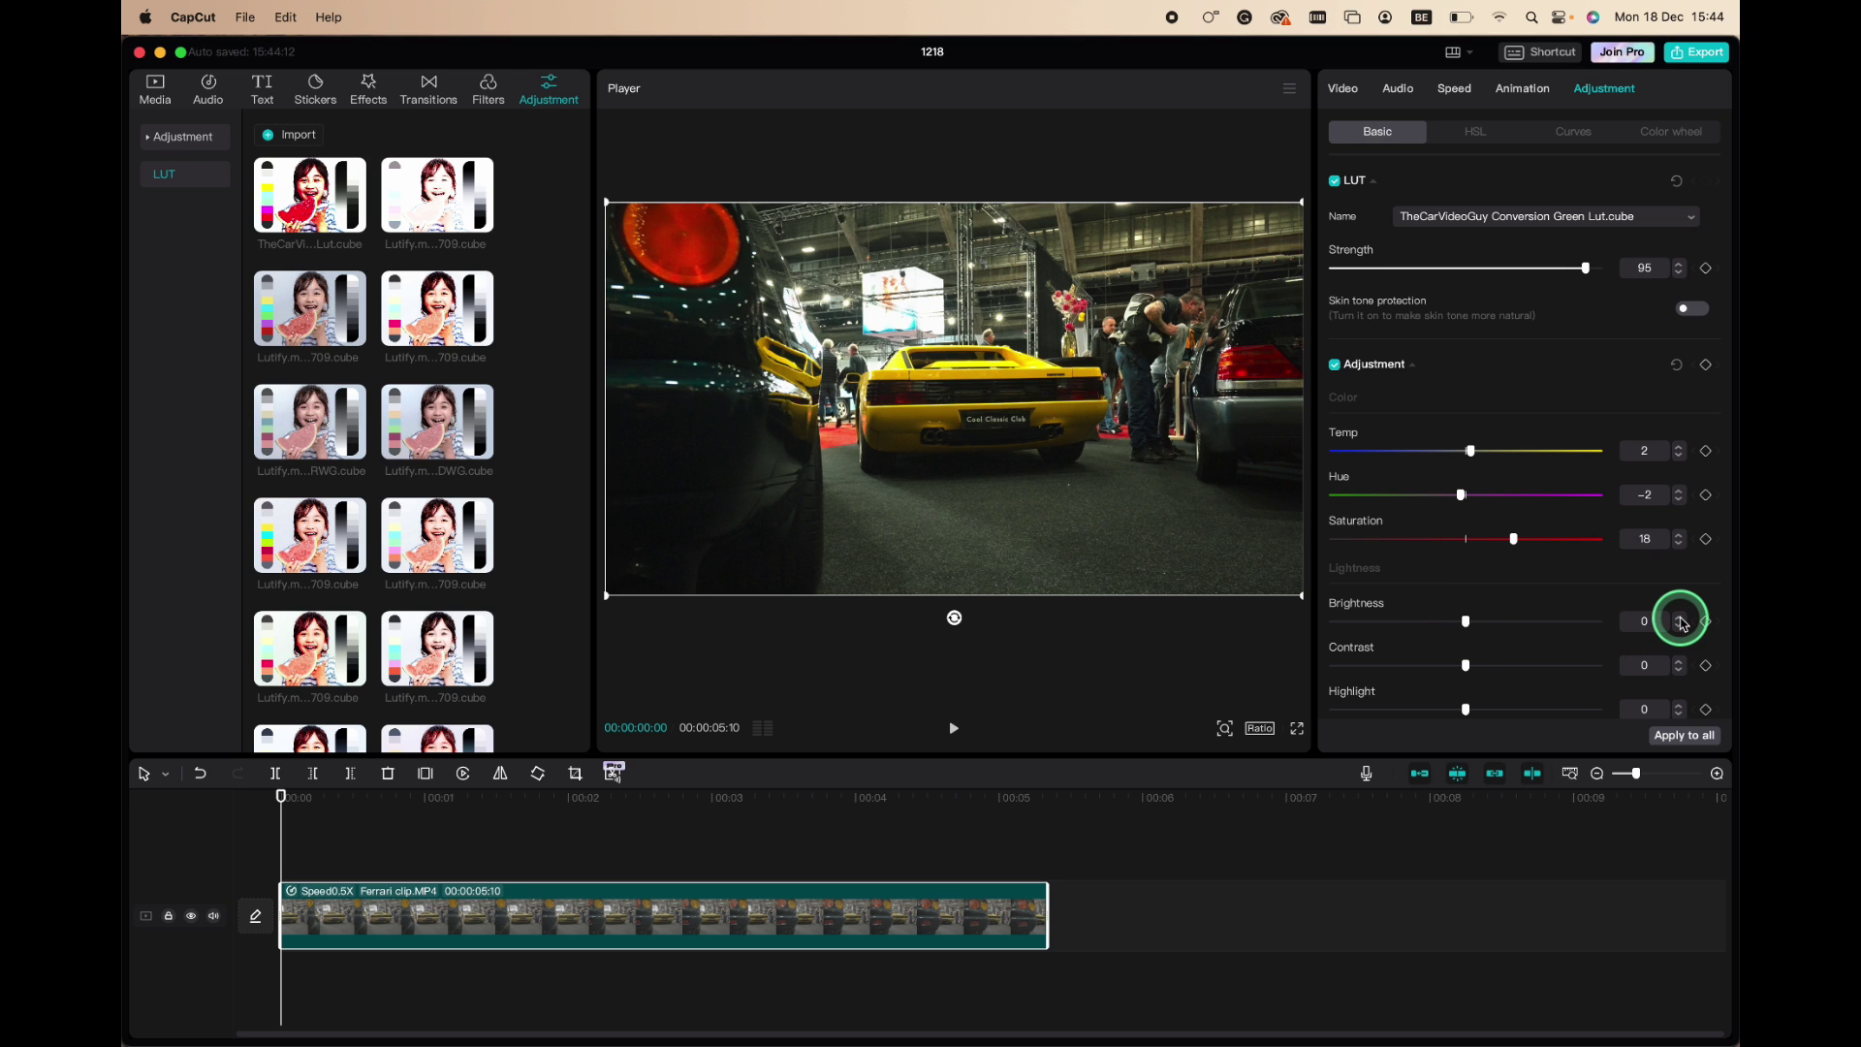
- Set Brightness to 3, Contrast to 2 and Highlight to -10
{"action": "mouse_move", "coordinate": [1466, 621]}
{"action": "left_mouse_down"}
{"action": "mouse_move", "coordinate": [1434, 622]}
{"action": "mouse_move", "coordinate": [1498, 623]}
{"action": "mouse_move", "coordinate": [1471, 621]}
{"action": "left_mouse_up"}
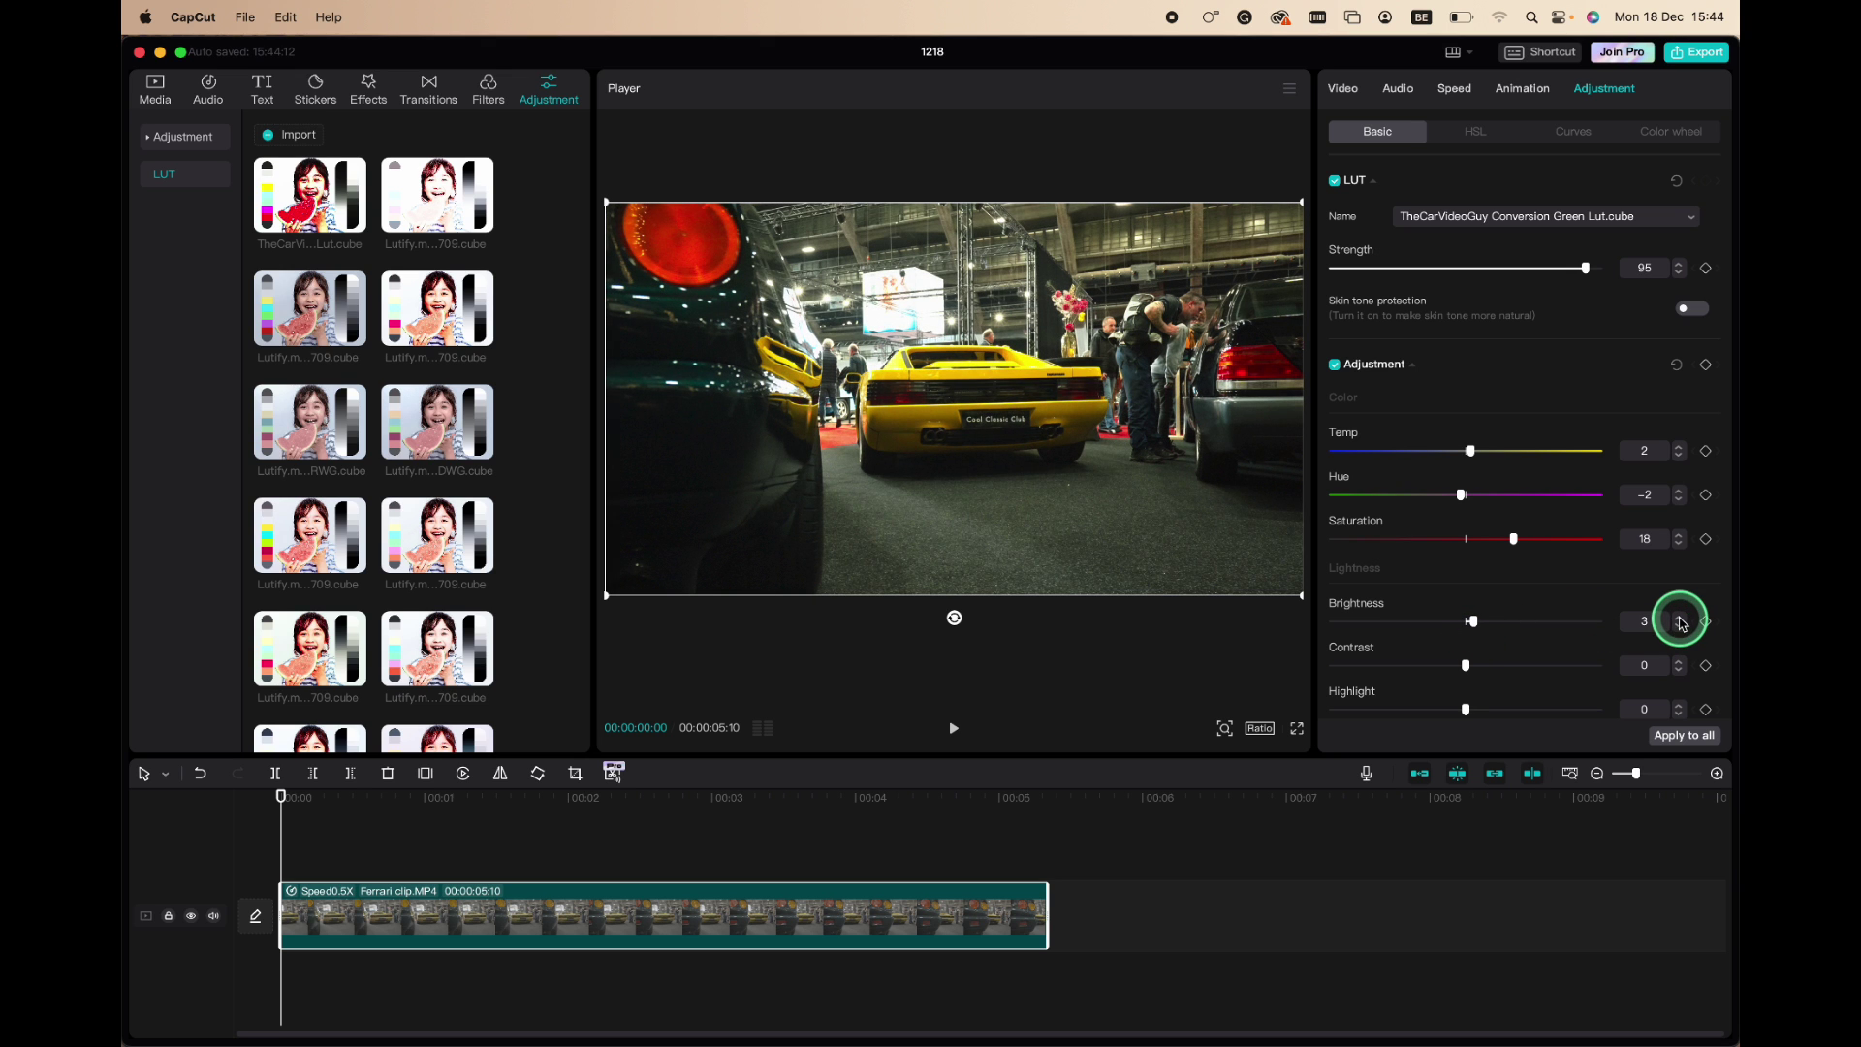
{"action": "scroll", "coordinate": [1517, 626], "scroll_direction": "down", "scroll_amount": 1}
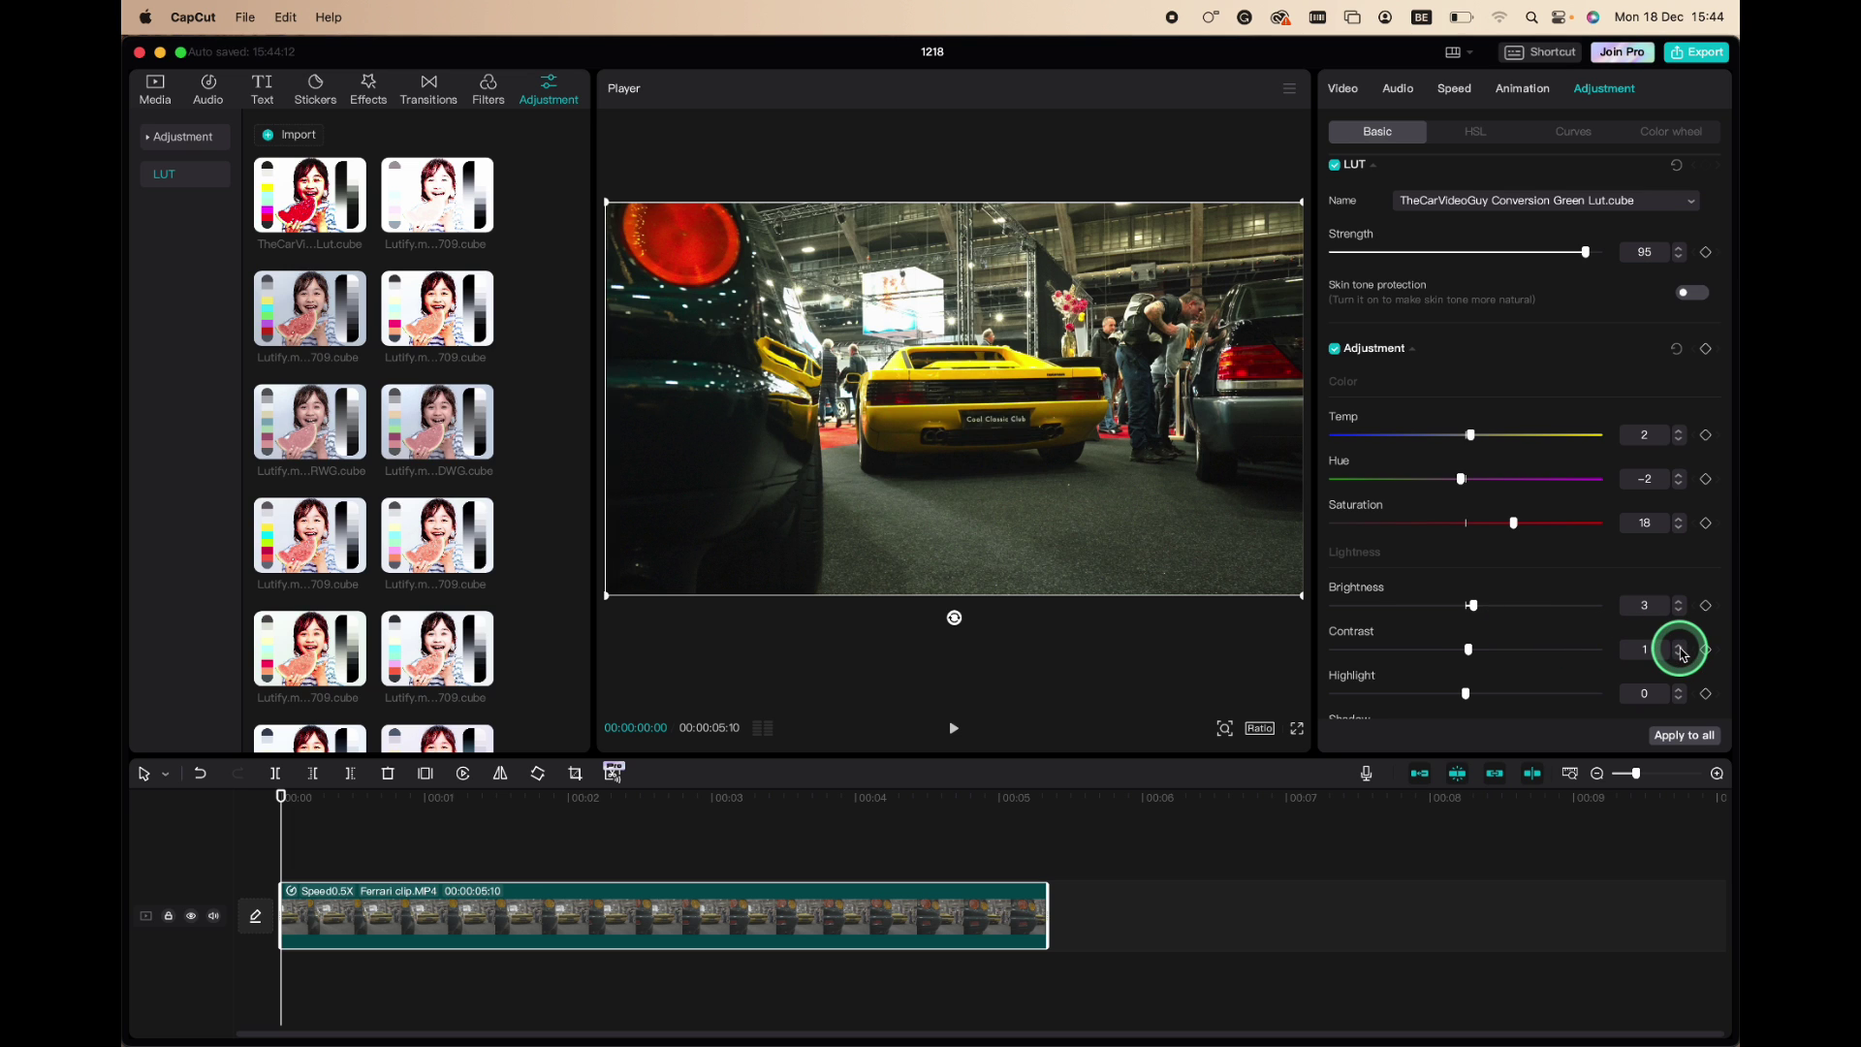
{"action": "scroll", "coordinate": [1589, 613], "scroll_direction": "down", "scroll_amount": 2}
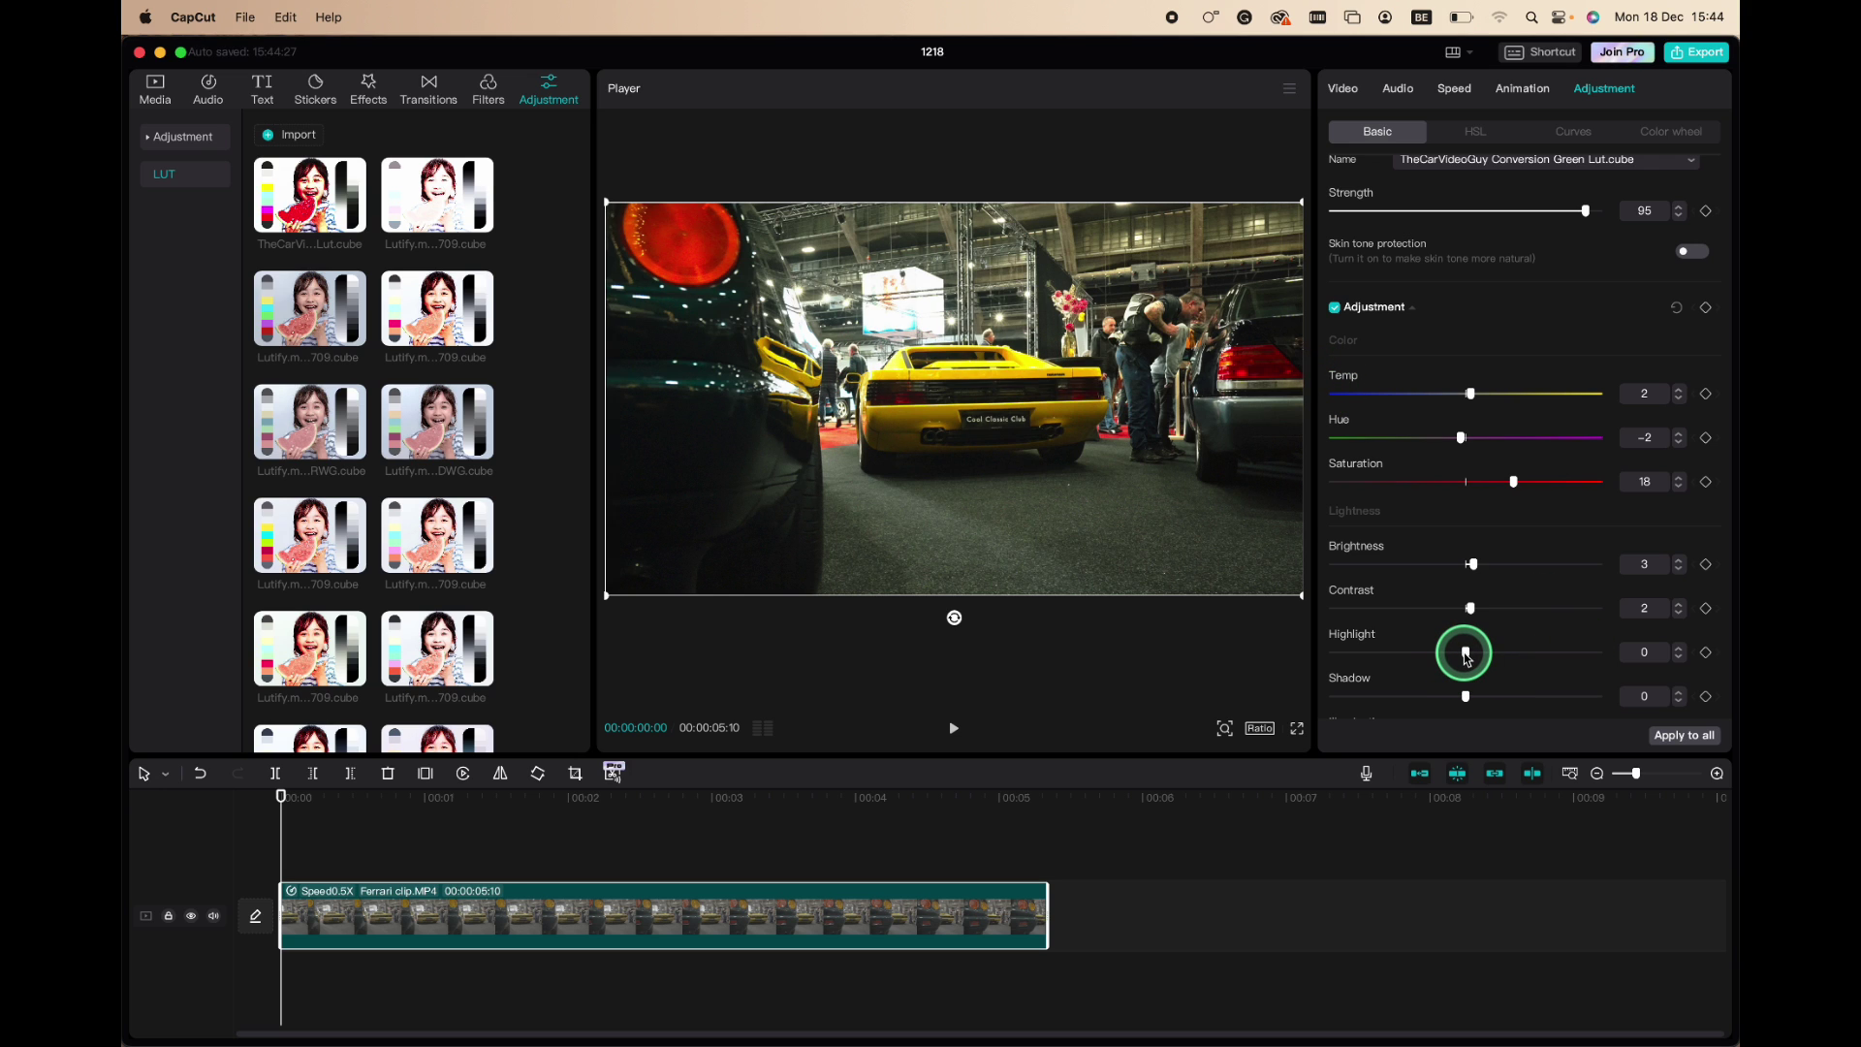
{"action": "mouse_move", "coordinate": [1463, 656]}
{"action": "left_mouse_down"}
{"action": "mouse_move", "coordinate": [1408, 660]}
{"action": "mouse_move", "coordinate": [1445, 659]}
{"action": "left_mouse_up"}
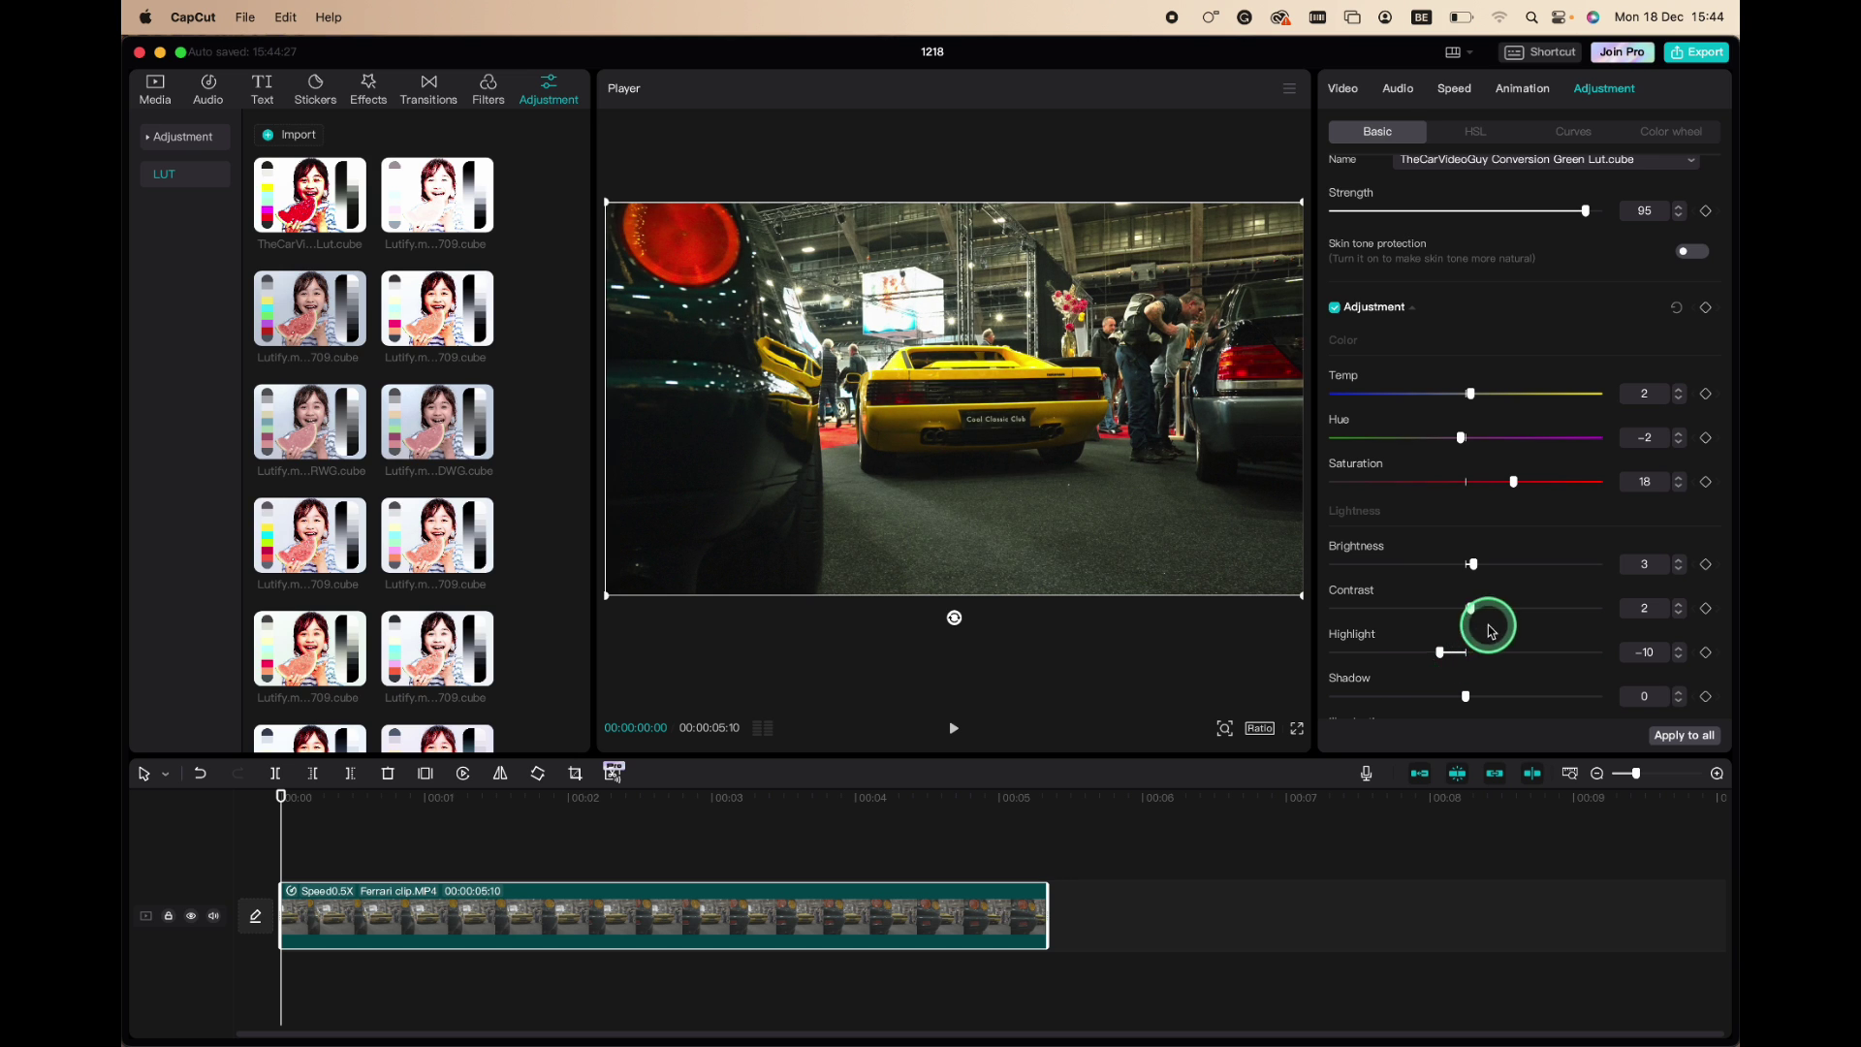
{"action": "scroll", "coordinate": [1487, 624], "scroll_direction": "down", "scroll_amount": 3}
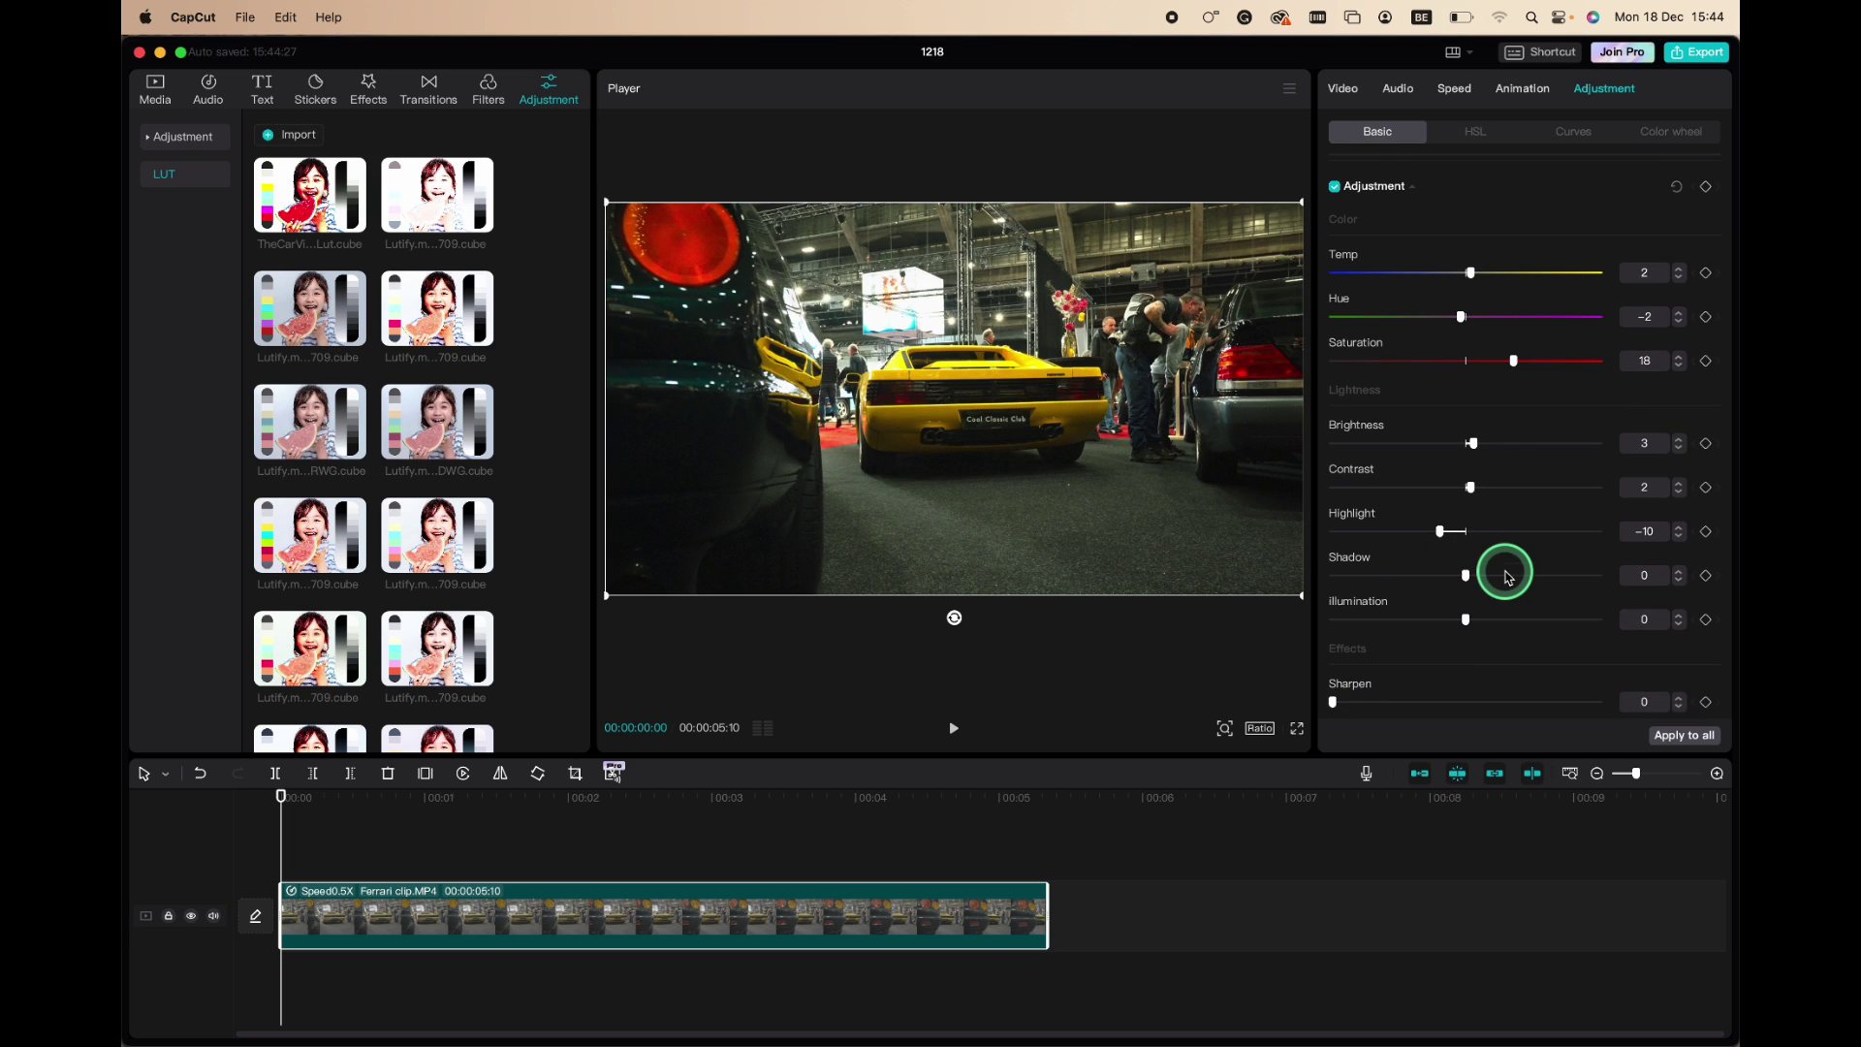
- Set the clip's Sharpen to 8 and check the detail in the player
{"action": "scroll", "coordinate": [1508, 577], "scroll_direction": "down", "scroll_amount": 3}
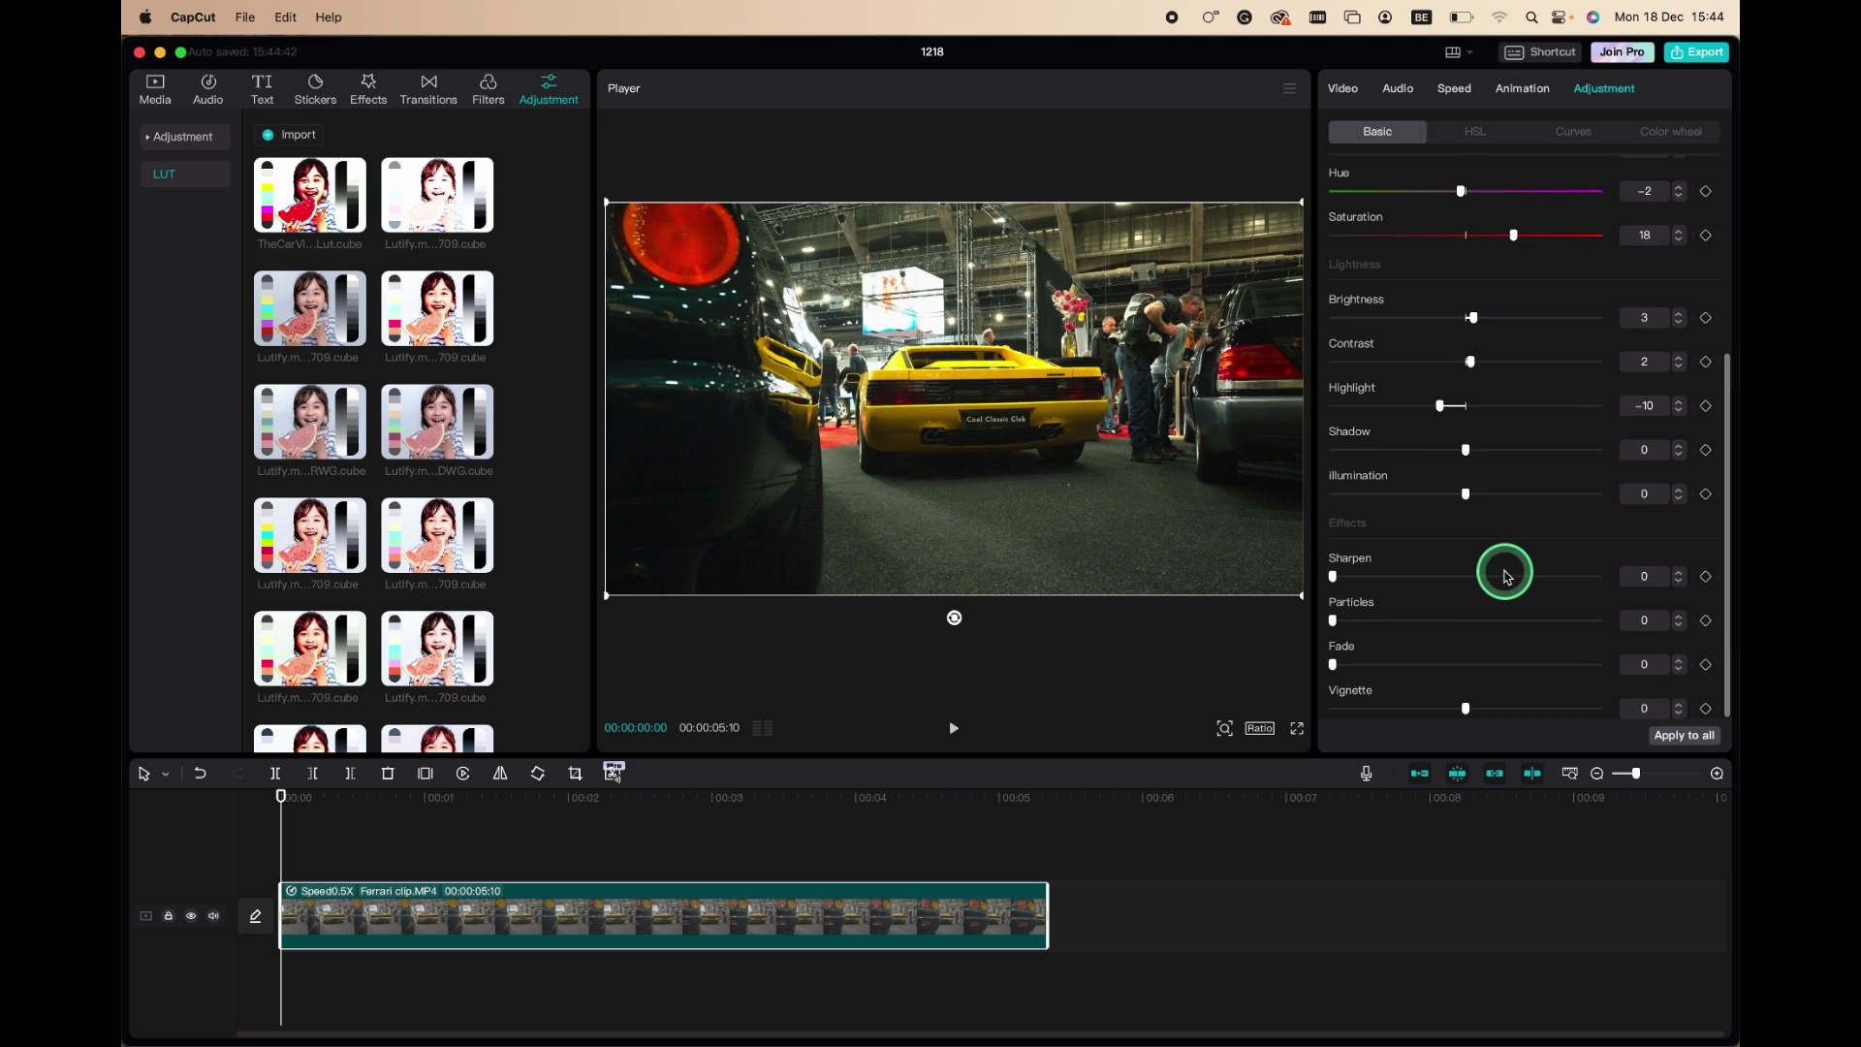
{"action": "left_click", "coordinate": [1354, 579]}
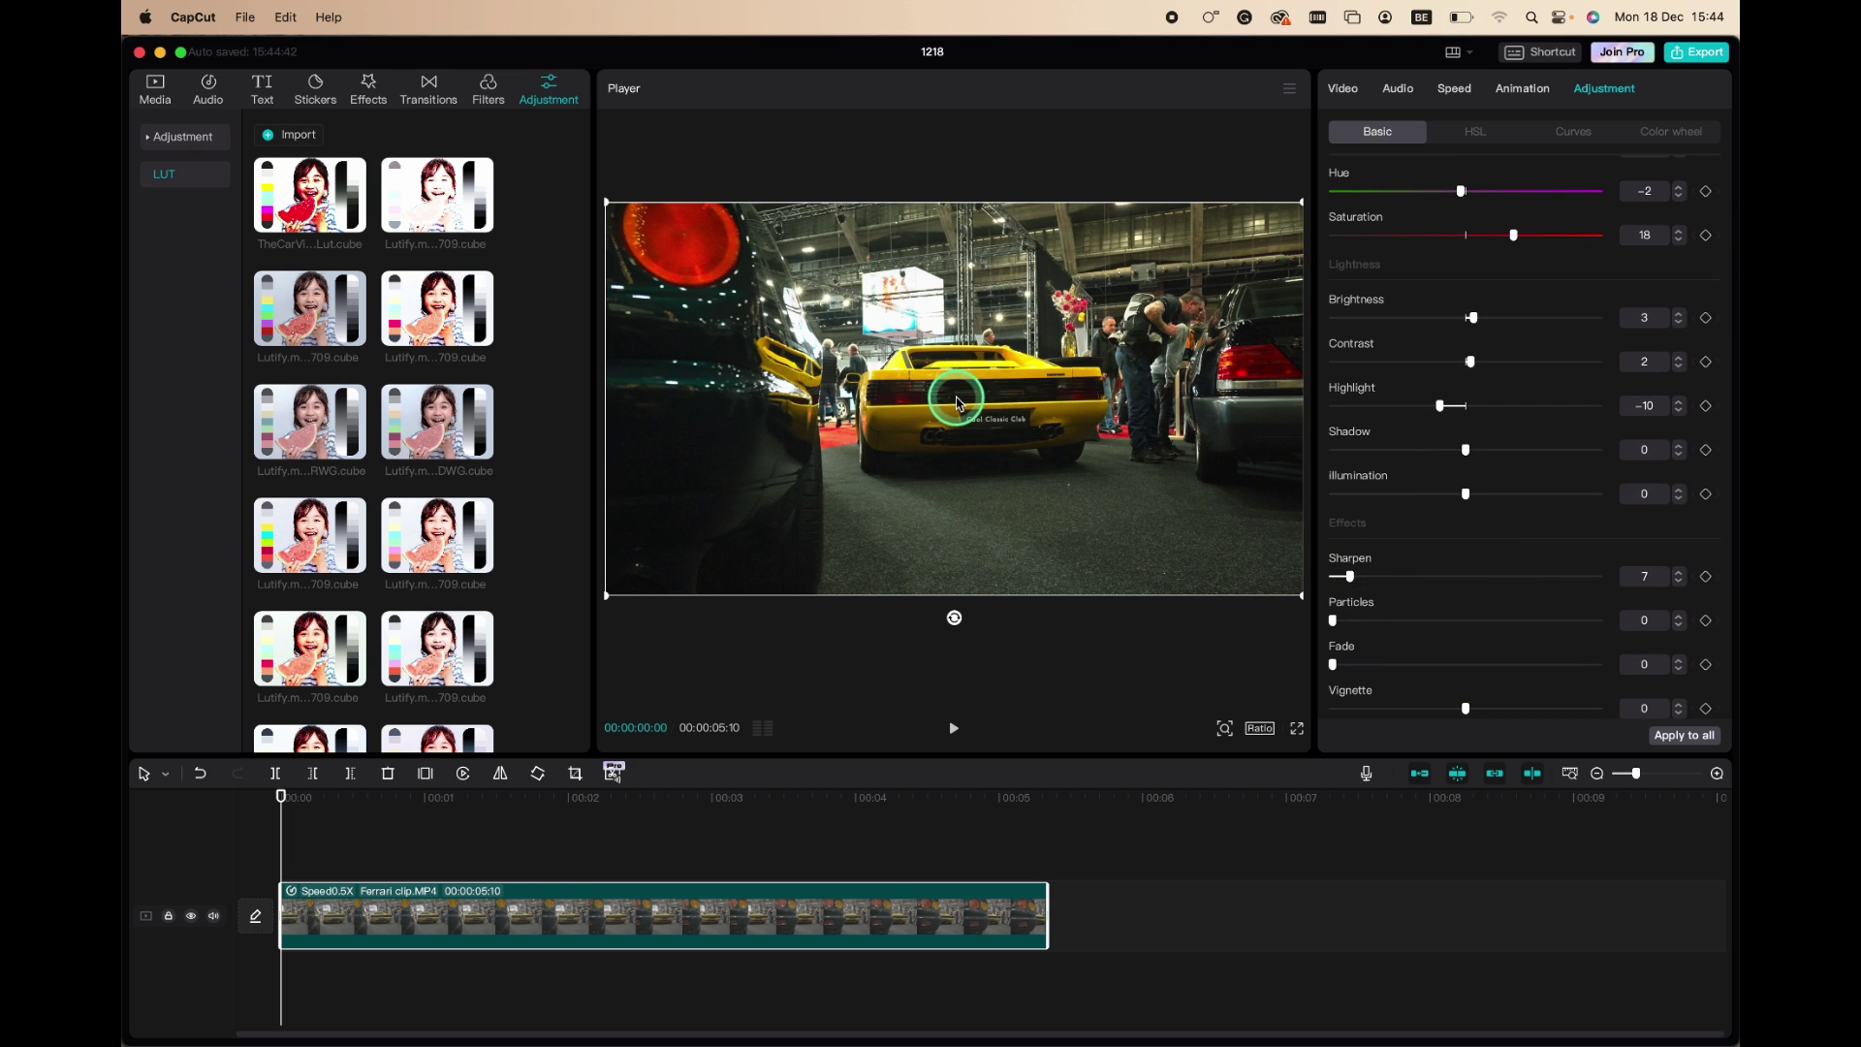
{"action": "scroll", "coordinate": [957, 403], "scroll_direction": "up", "scroll_amount": 3}
{"action": "scroll", "coordinate": [957, 402], "scroll_direction": "up", "scroll_amount": 5}
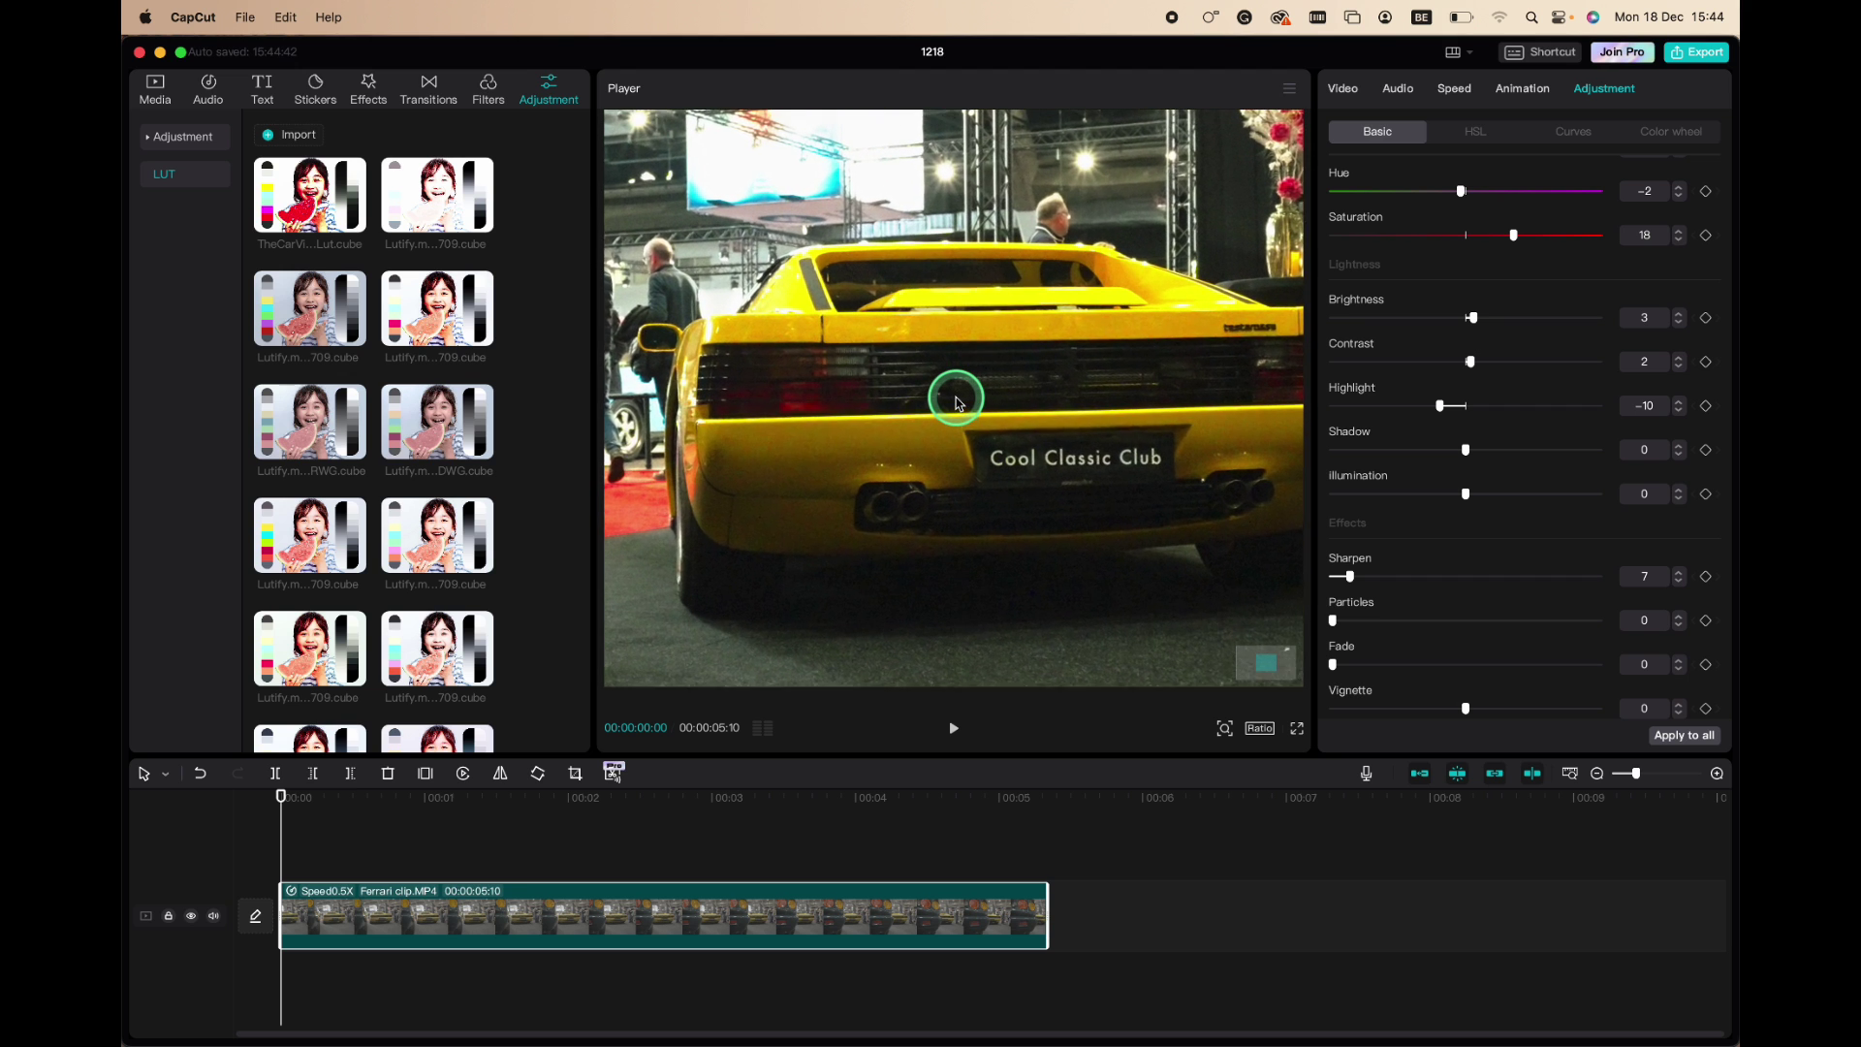
{"action": "mouse_move", "coordinate": [1357, 577]}
{"action": "left_mouse_down"}
{"action": "mouse_move", "coordinate": [1641, 572]}
{"action": "mouse_move", "coordinate": [1280, 584]}
{"action": "mouse_move", "coordinate": [1347, 589]}
{"action": "left_mouse_up"}
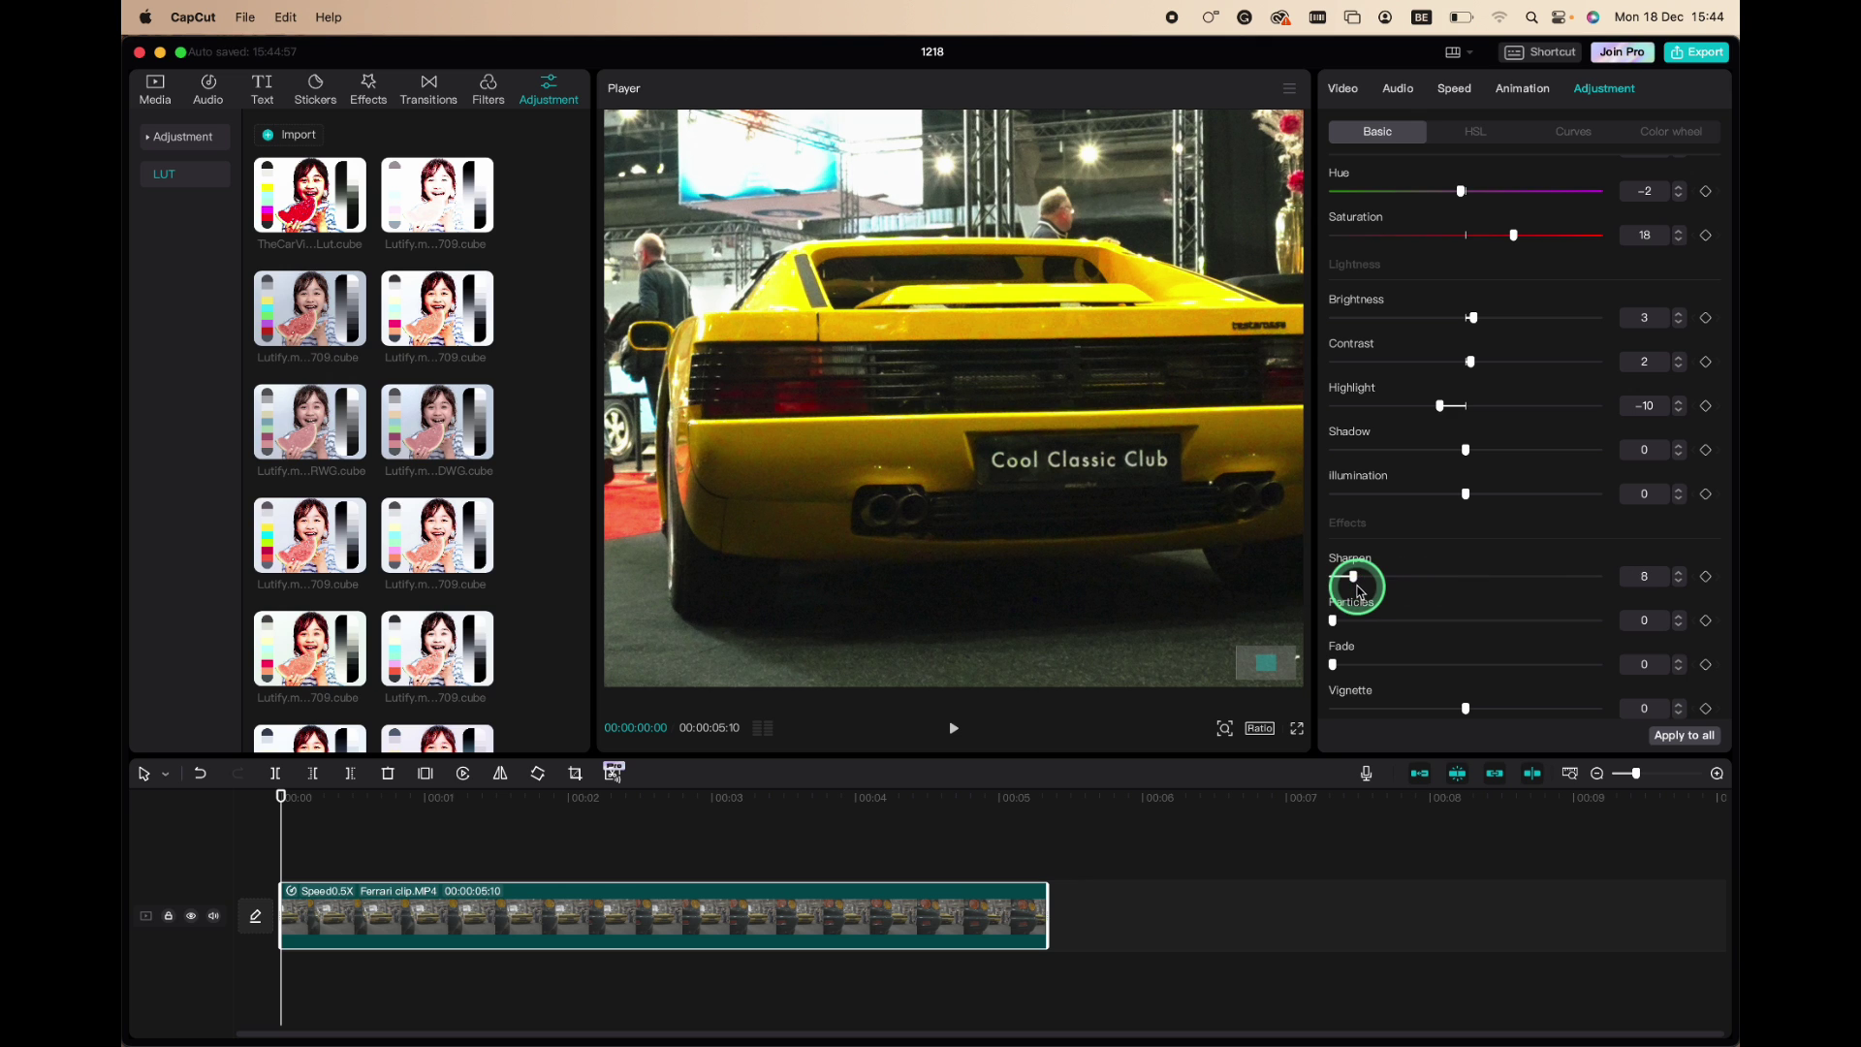
{"action": "left_click", "coordinate": [932, 514]}
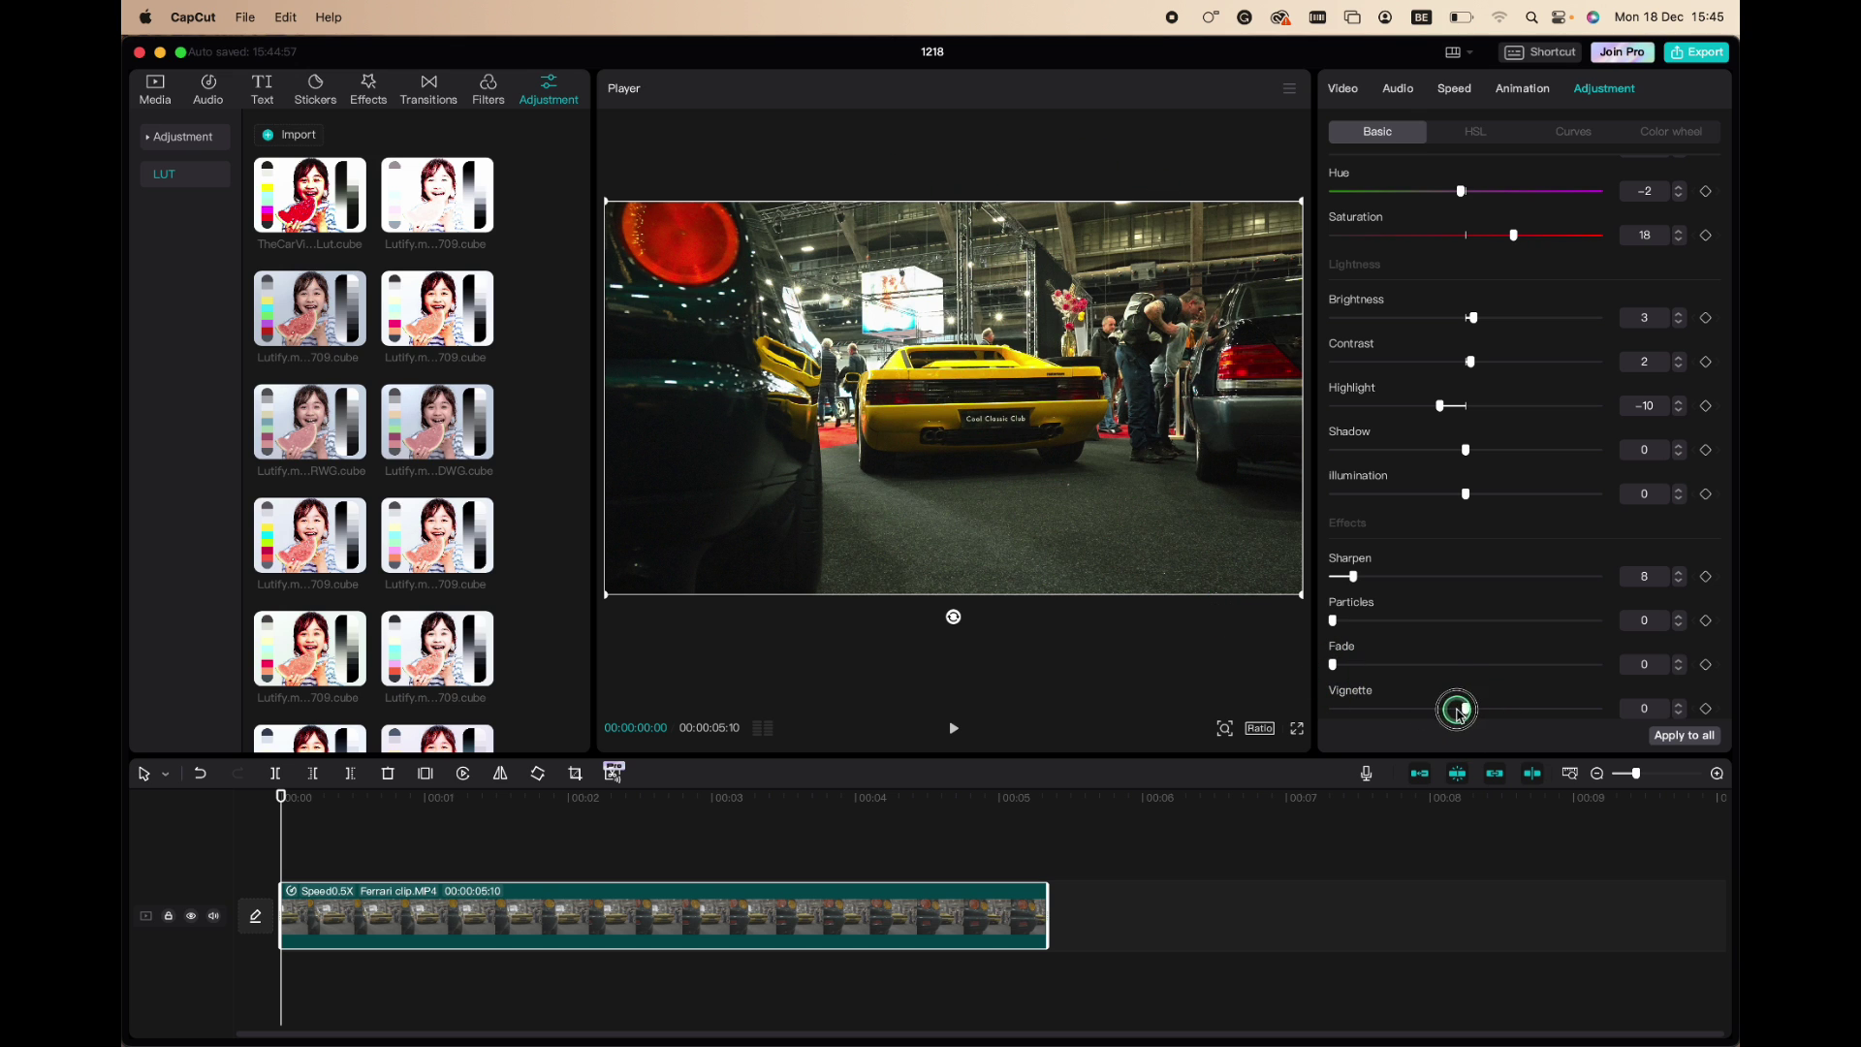
- Give the Ferrari clip a Vignette value of 7
{"action": "mouse_move", "coordinate": [1457, 711]}
{"action": "left_mouse_down"}
{"action": "mouse_move", "coordinate": [1413, 717]}
{"action": "mouse_move", "coordinate": [1541, 710]}
{"action": "mouse_move", "coordinate": [1475, 715]}
{"action": "left_mouse_up"}
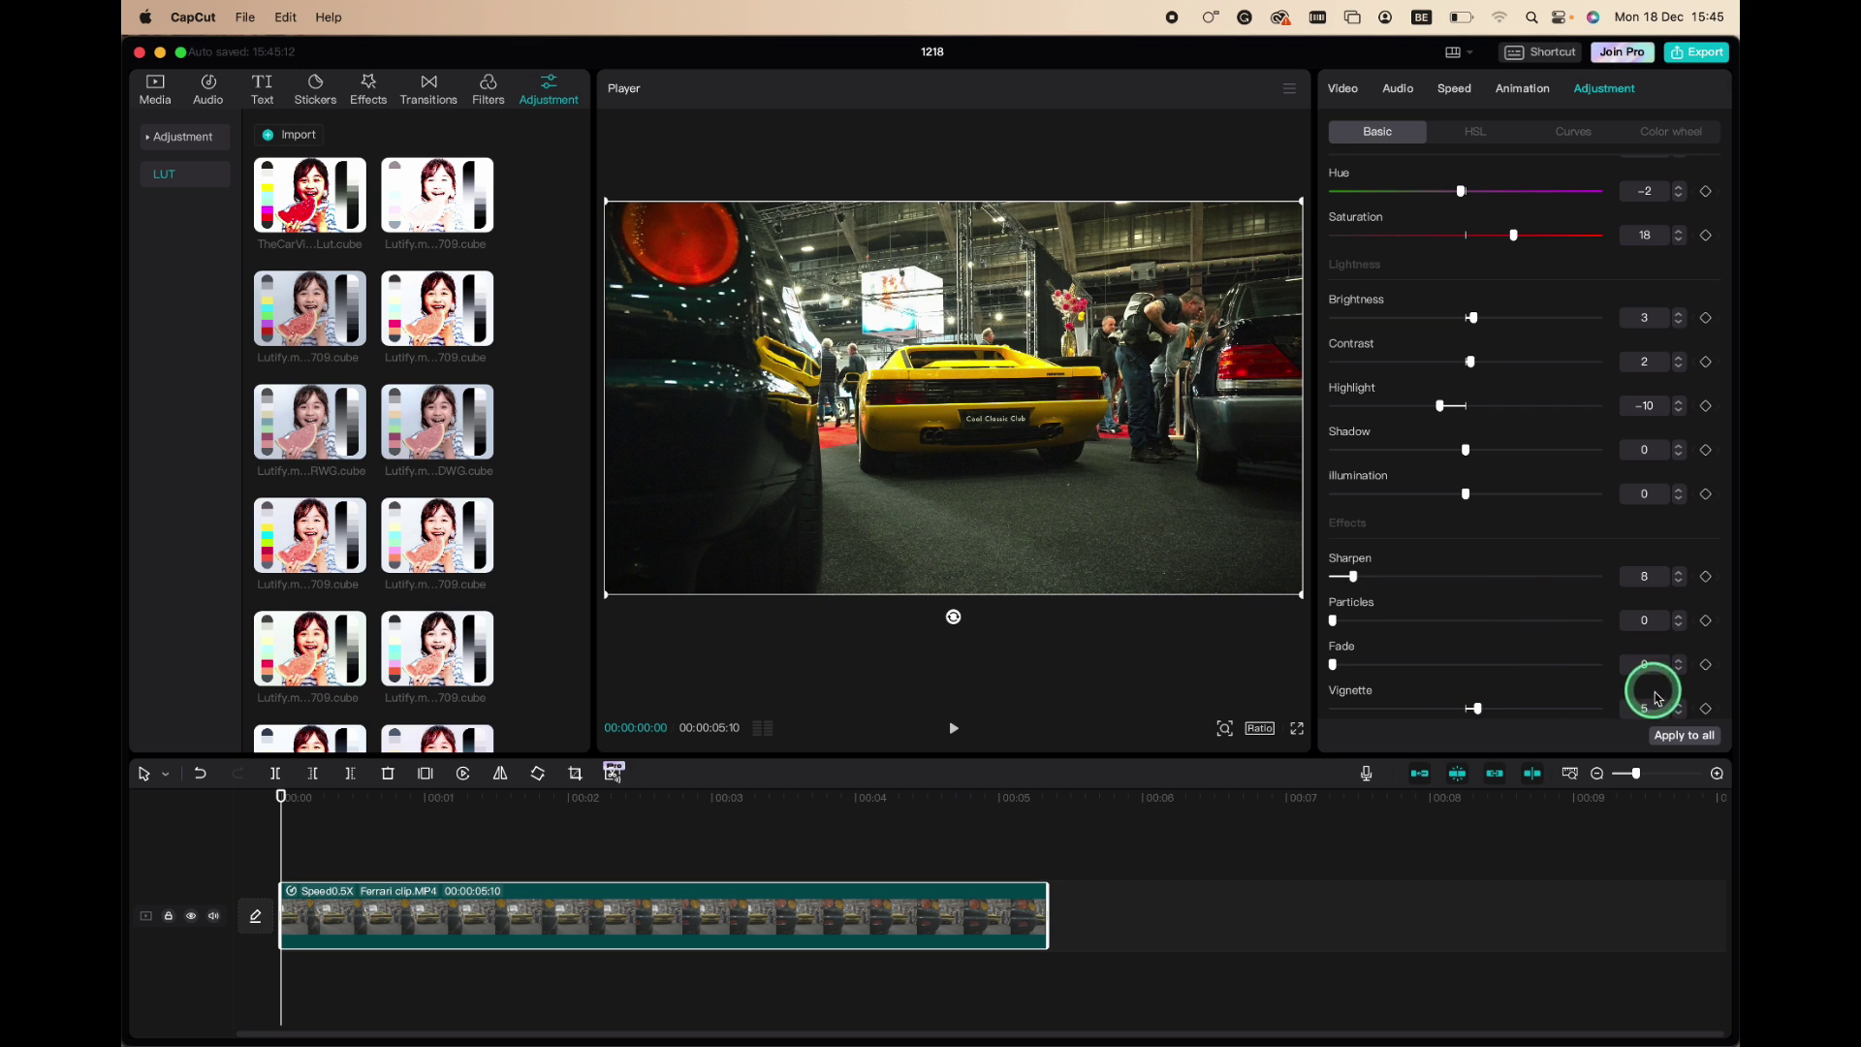
{"action": "left_click", "coordinate": [1680, 706]}
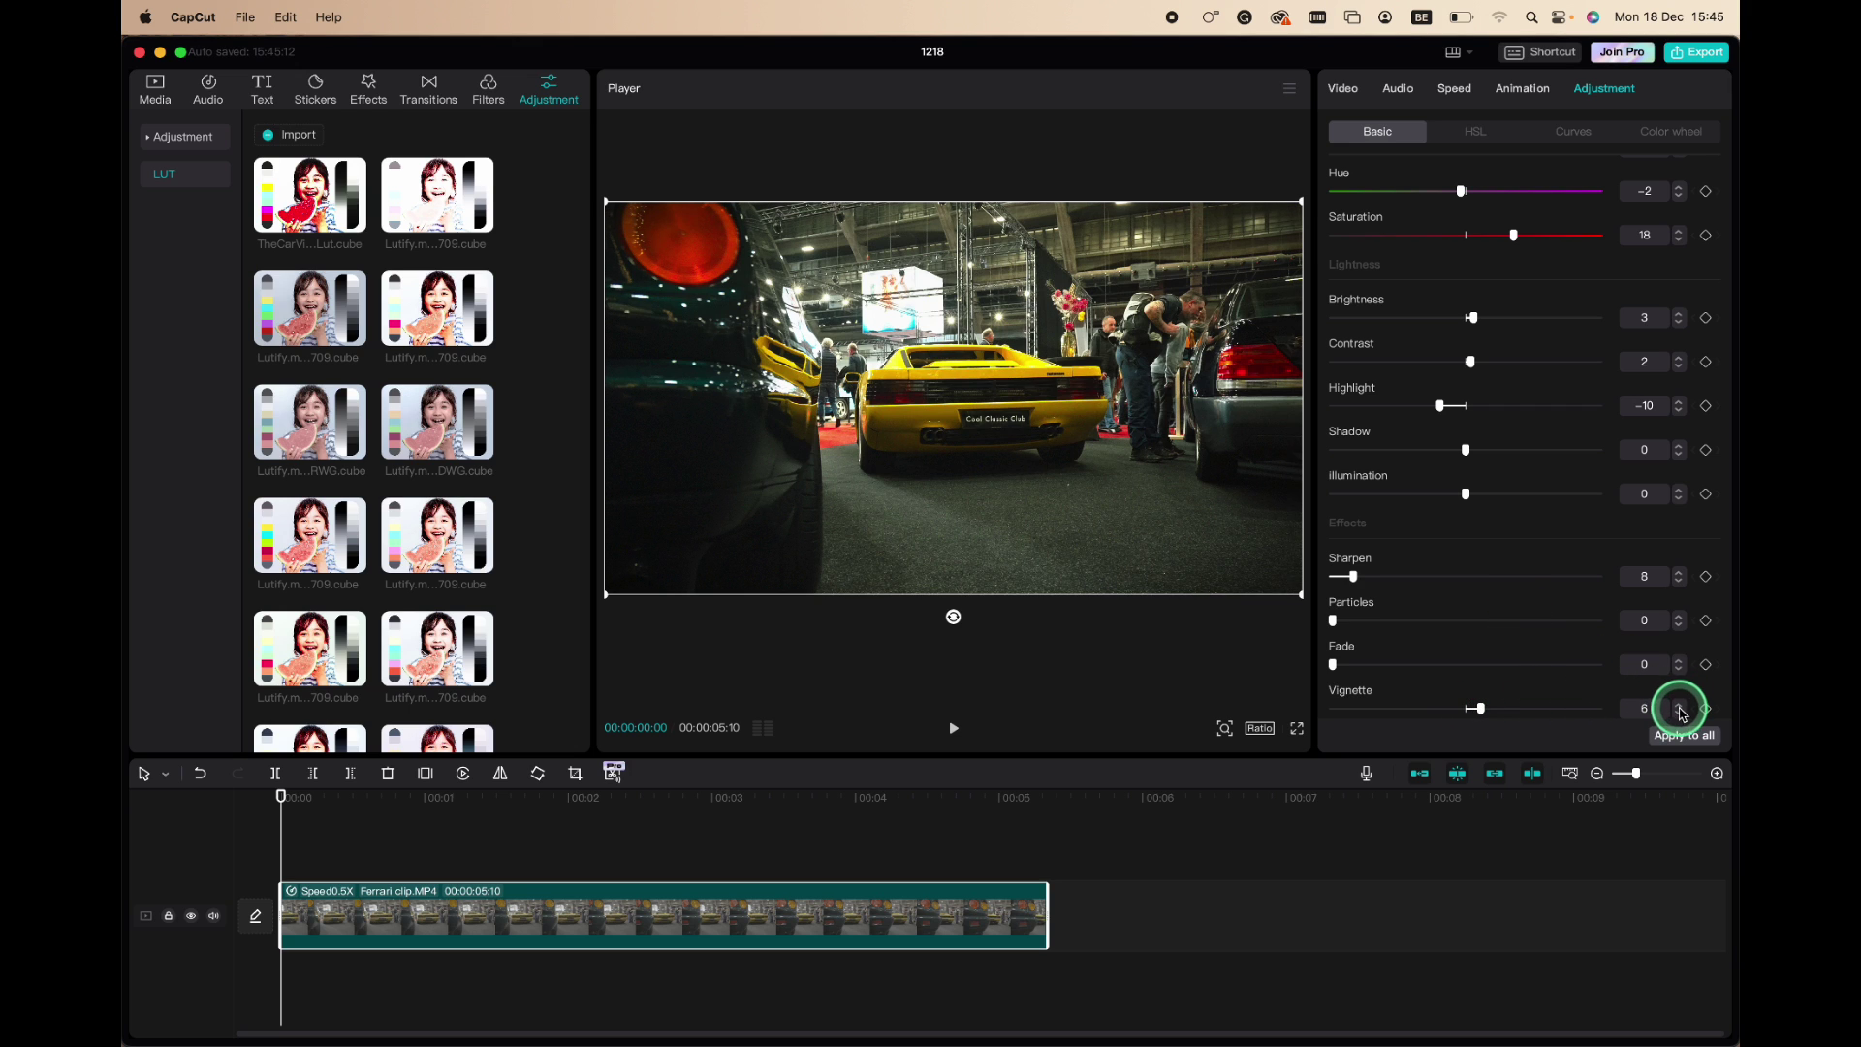
{"action": "left_click", "coordinate": [1680, 707]}
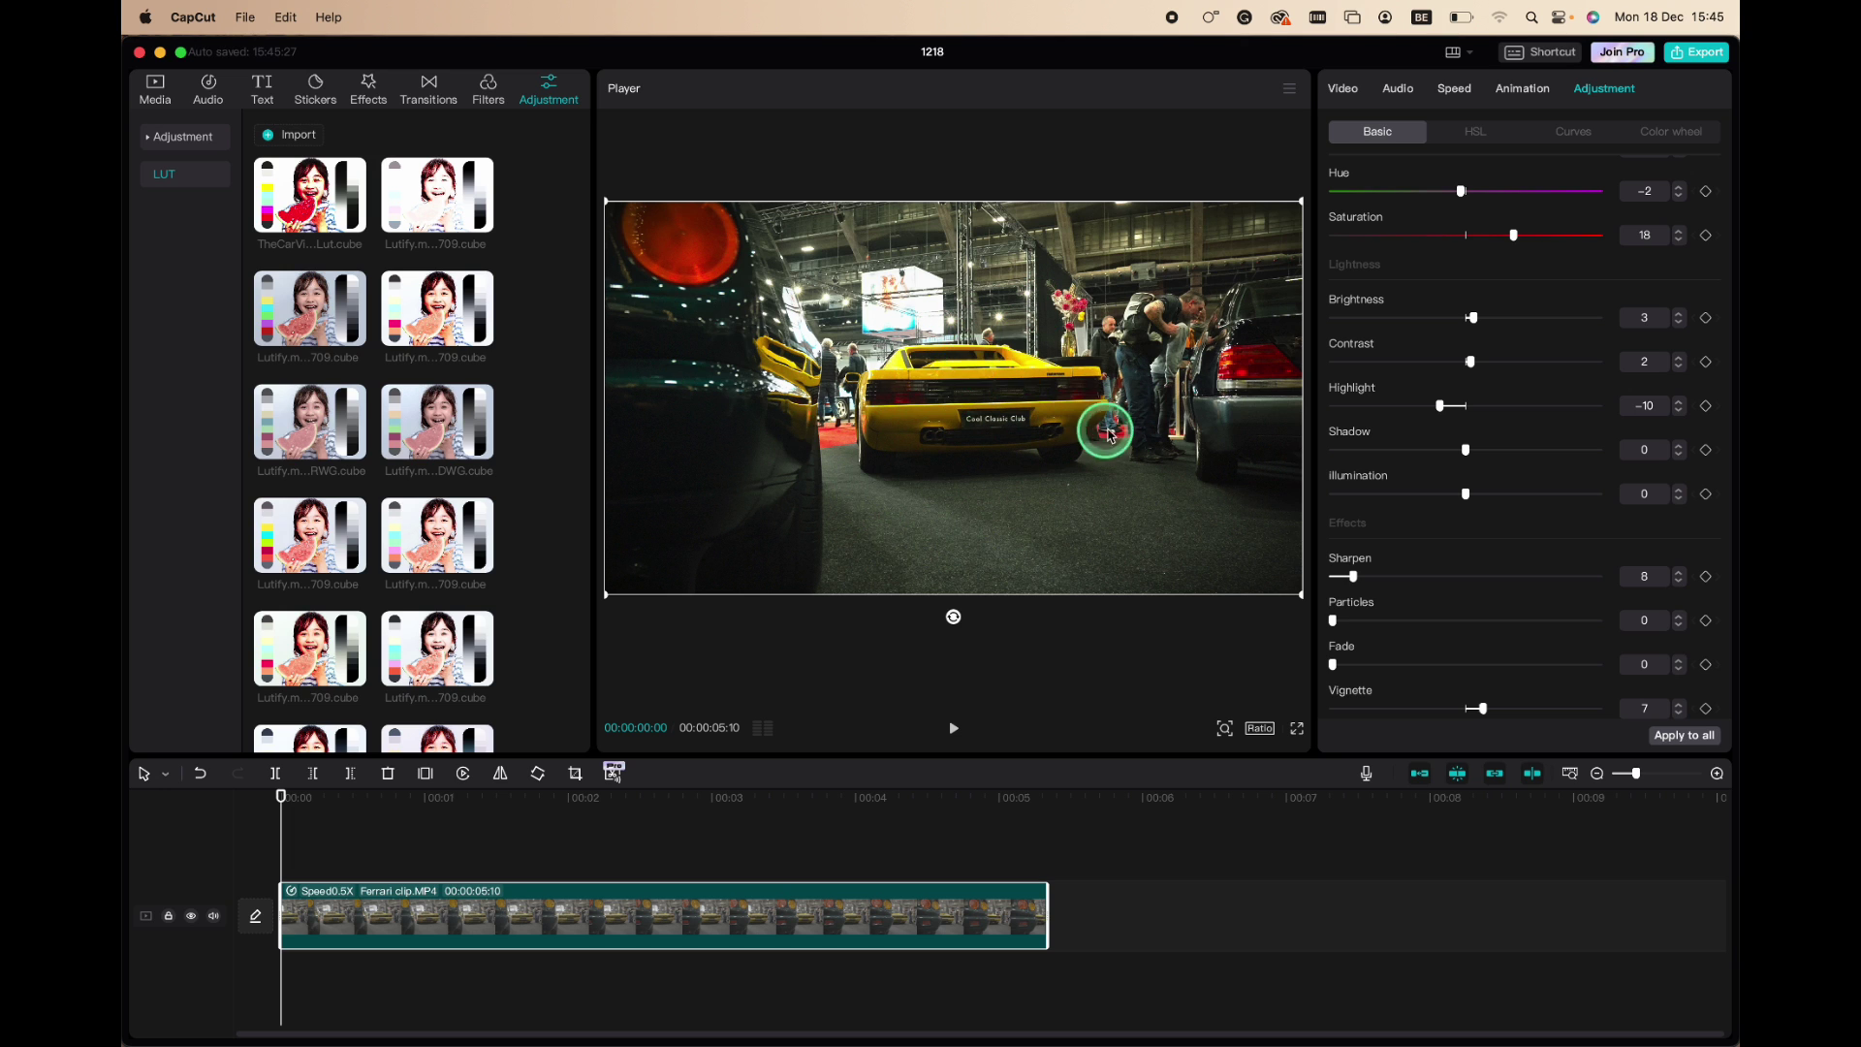
- In the Adjustment panel's HSL section, pick the yellow colour channel for the Ferrari clip
{"action": "left_click", "coordinate": [1476, 133]}
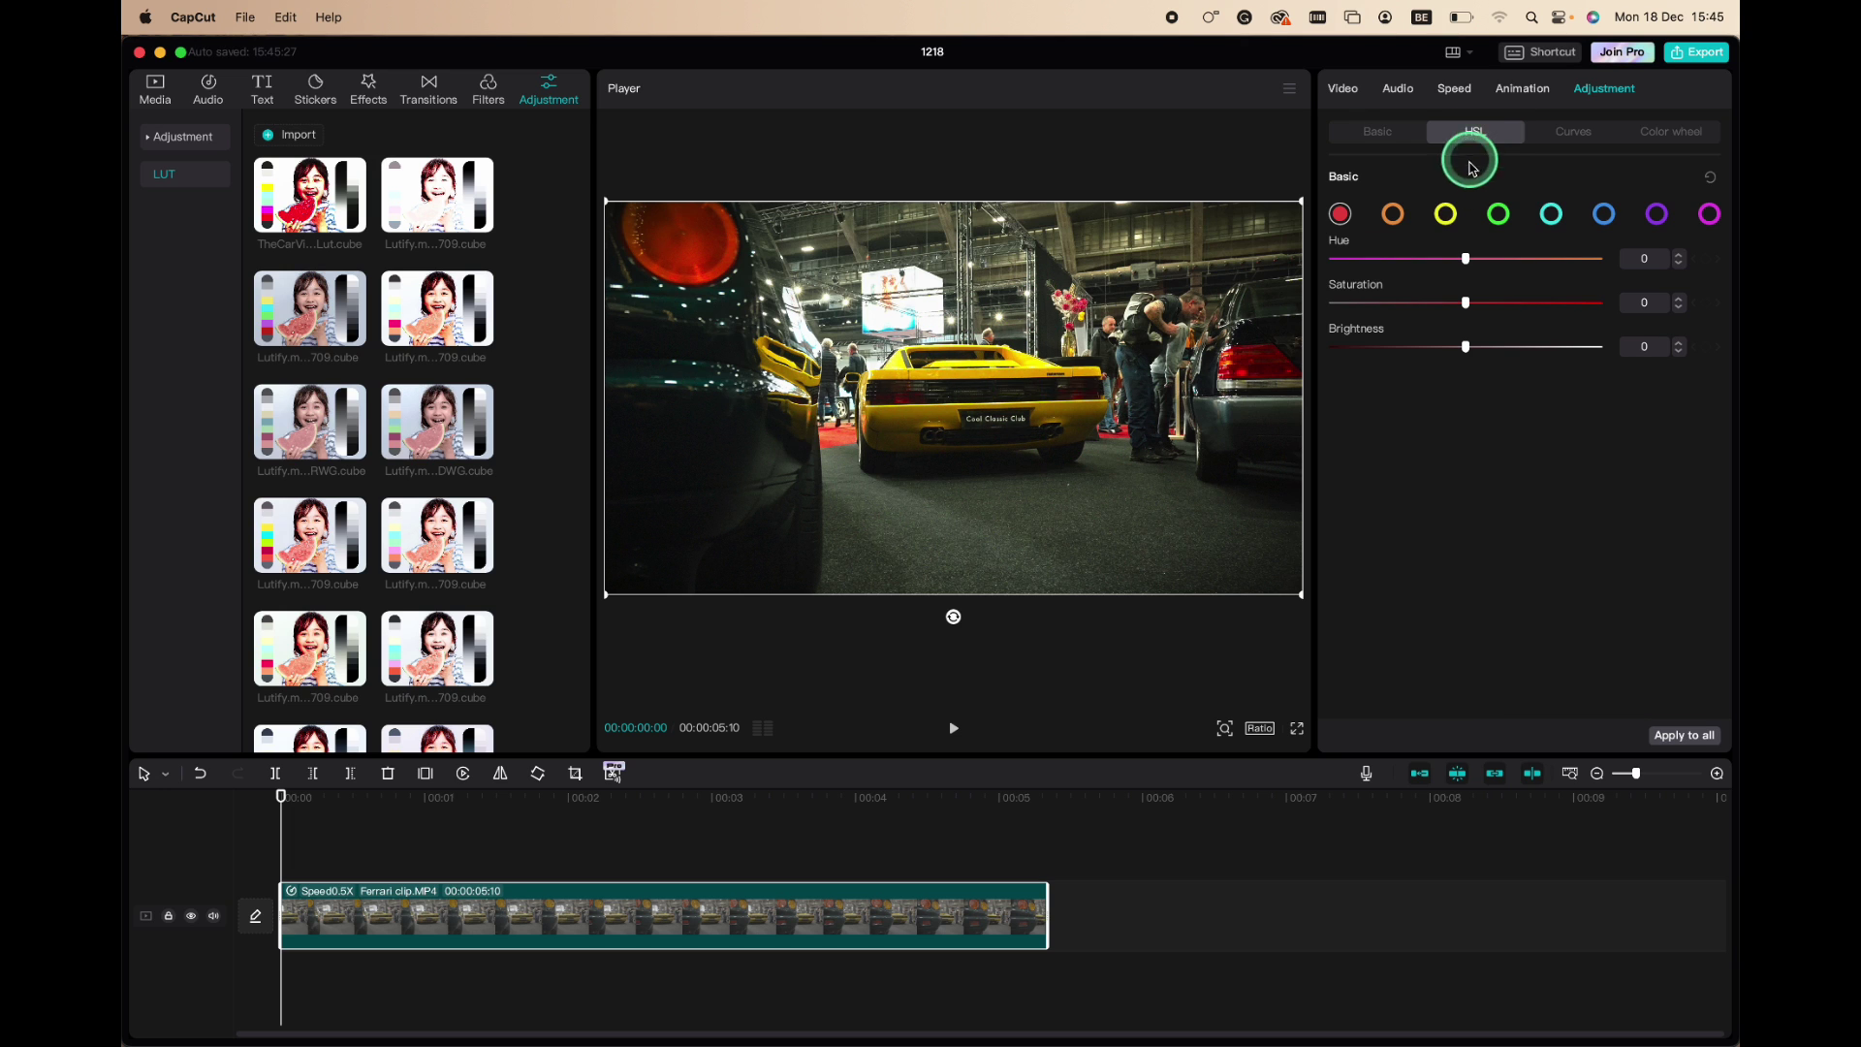
{"action": "left_click", "coordinate": [1448, 215]}
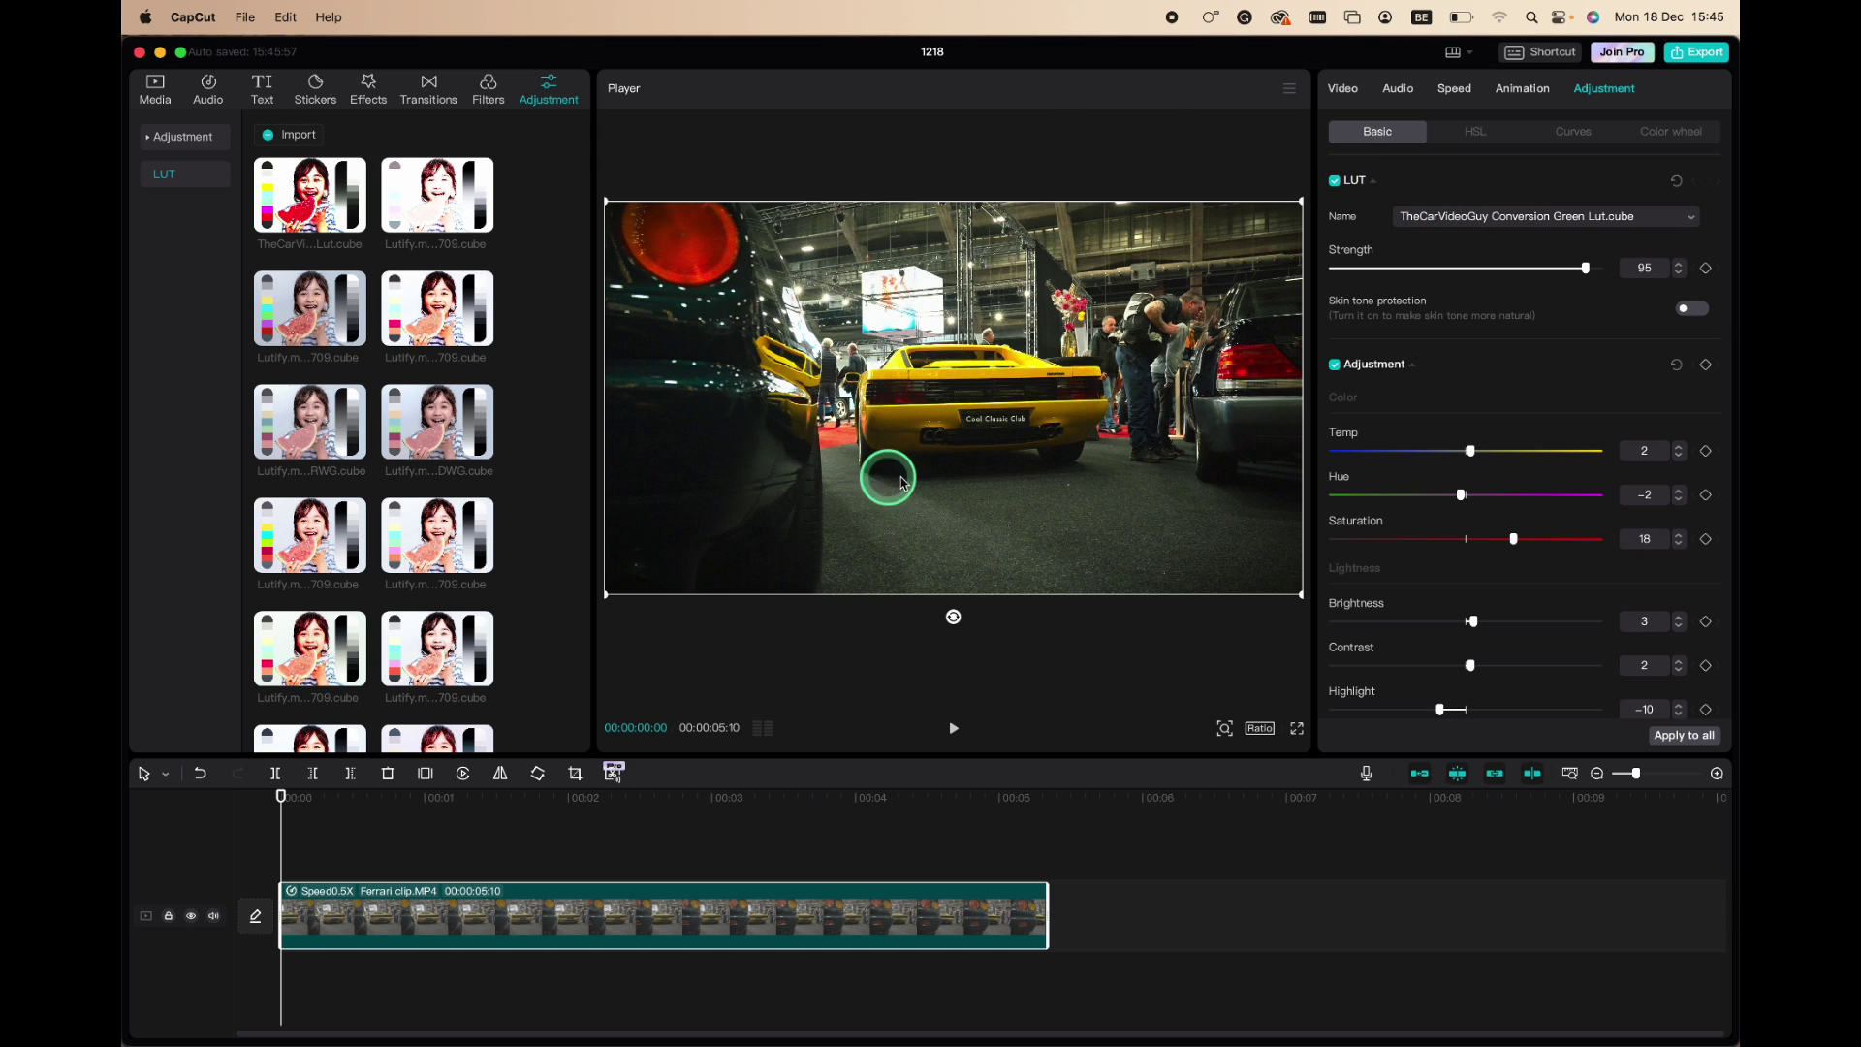
{"action": "left_click", "coordinate": [1336, 376]}
{"action": "left_click", "coordinate": [1338, 181]}
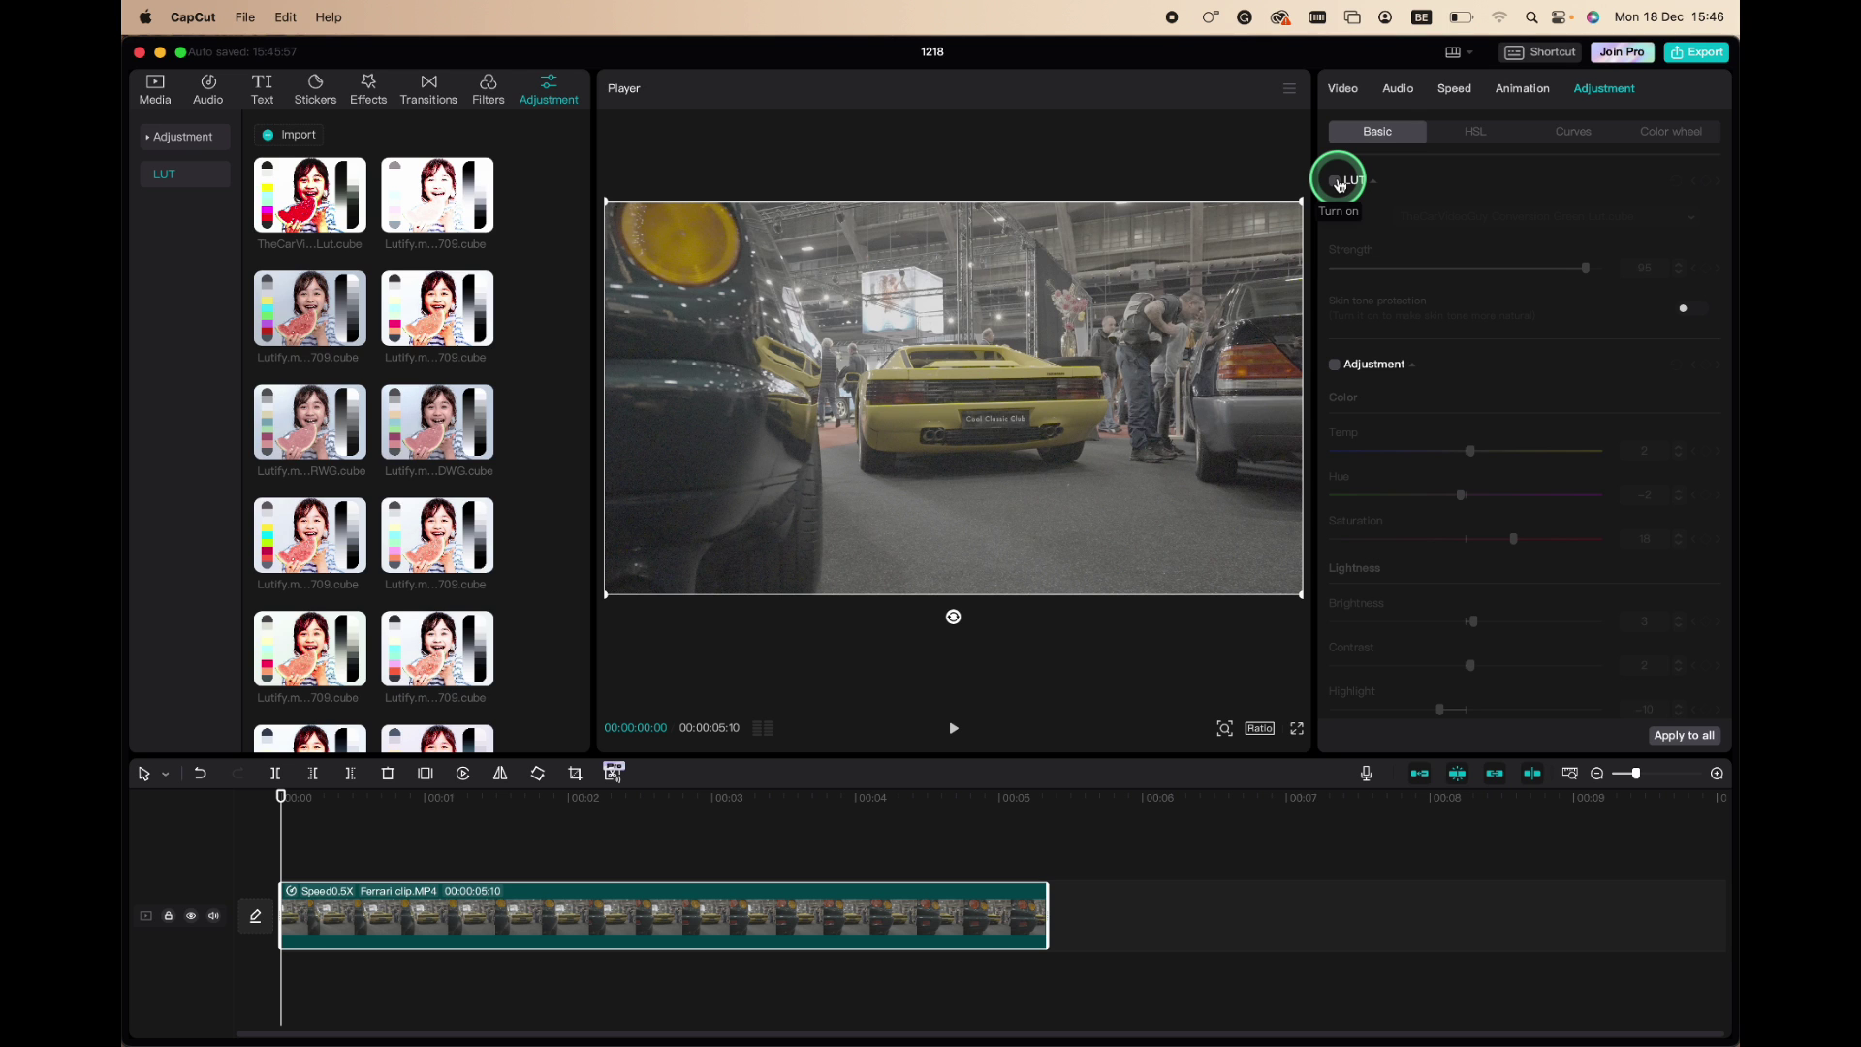
{"action": "left_click", "coordinate": [1335, 182]}
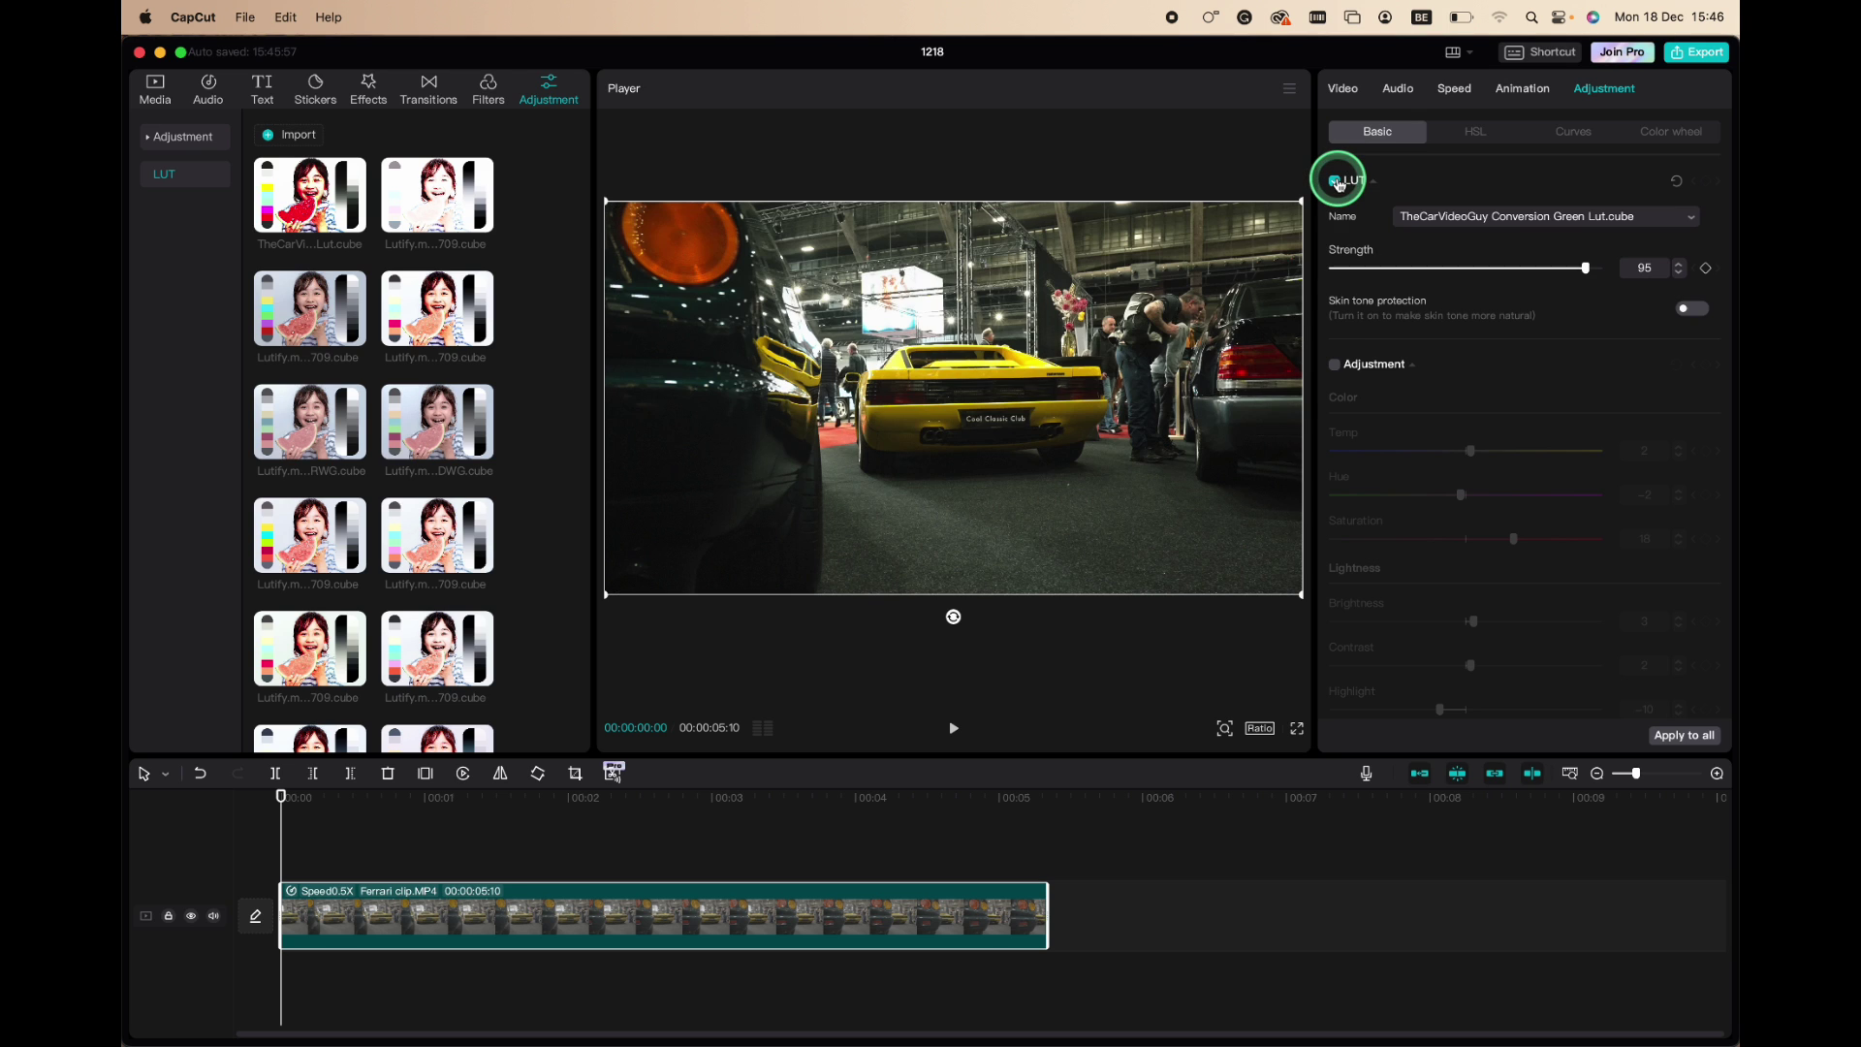
{"action": "left_click", "coordinate": [1336, 367]}
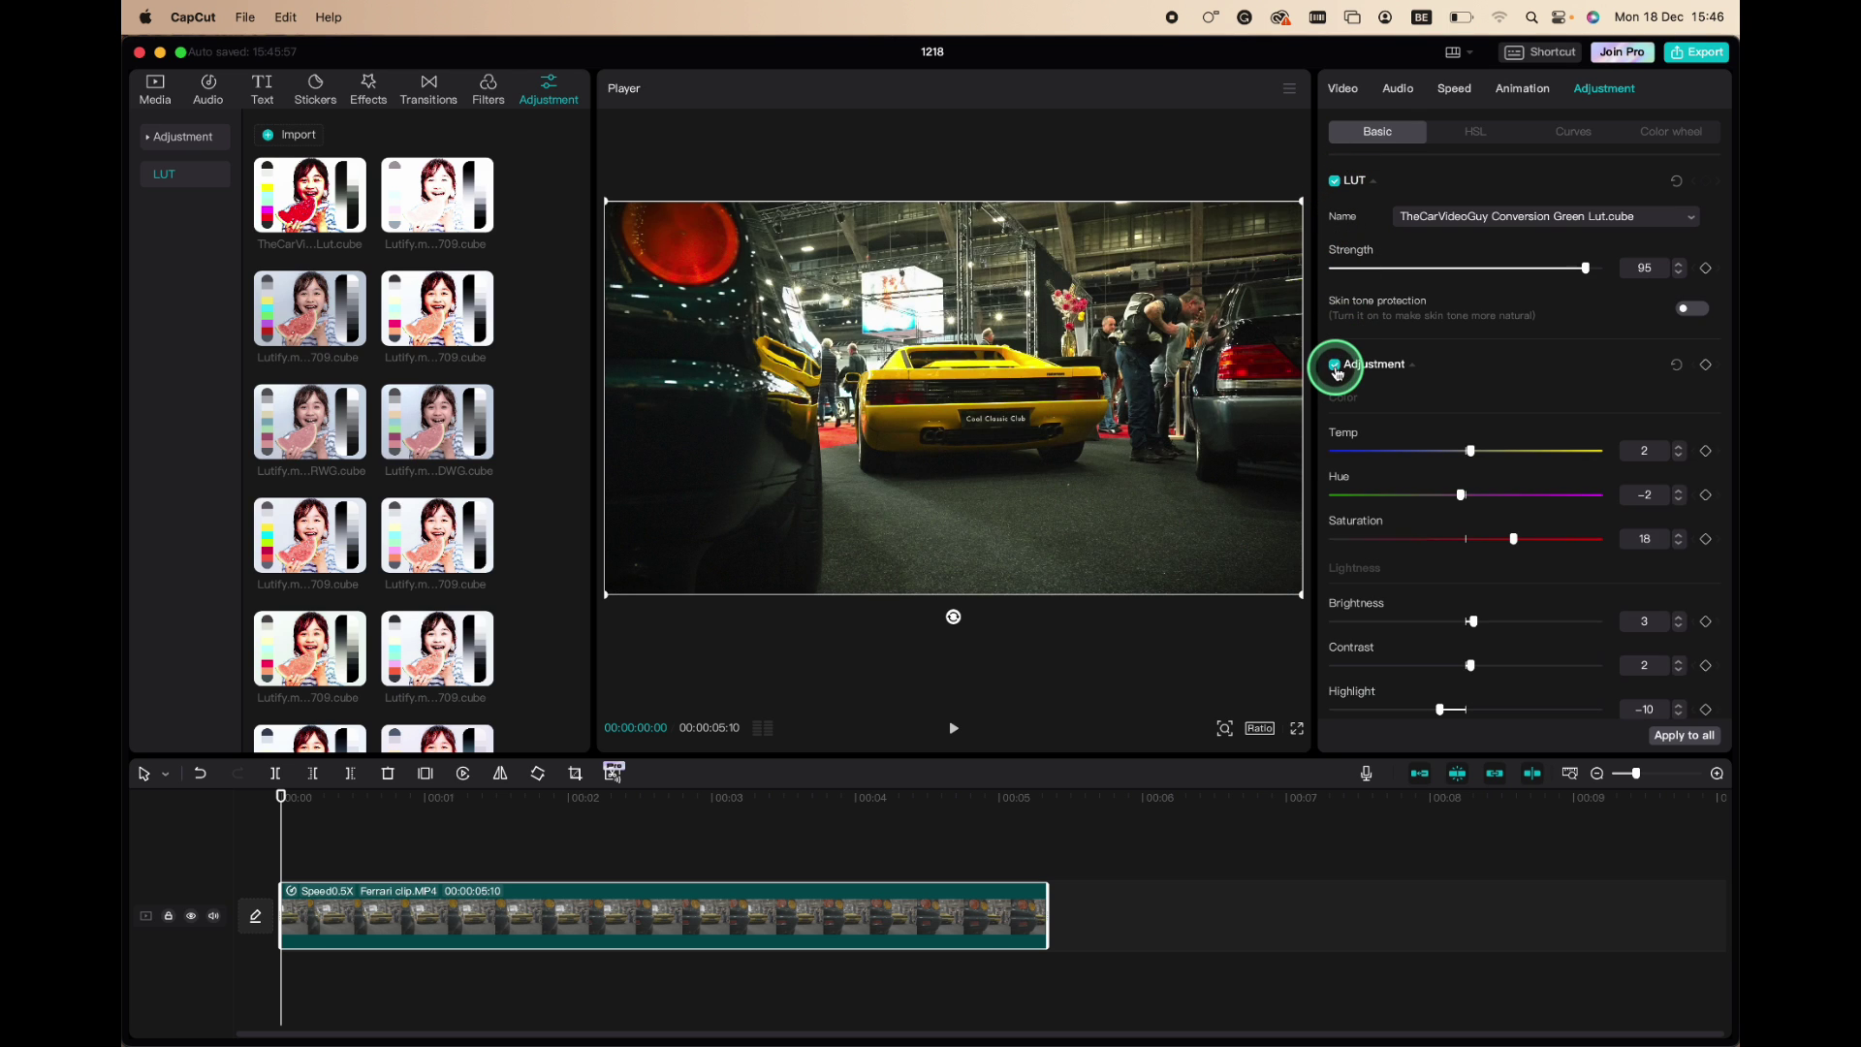